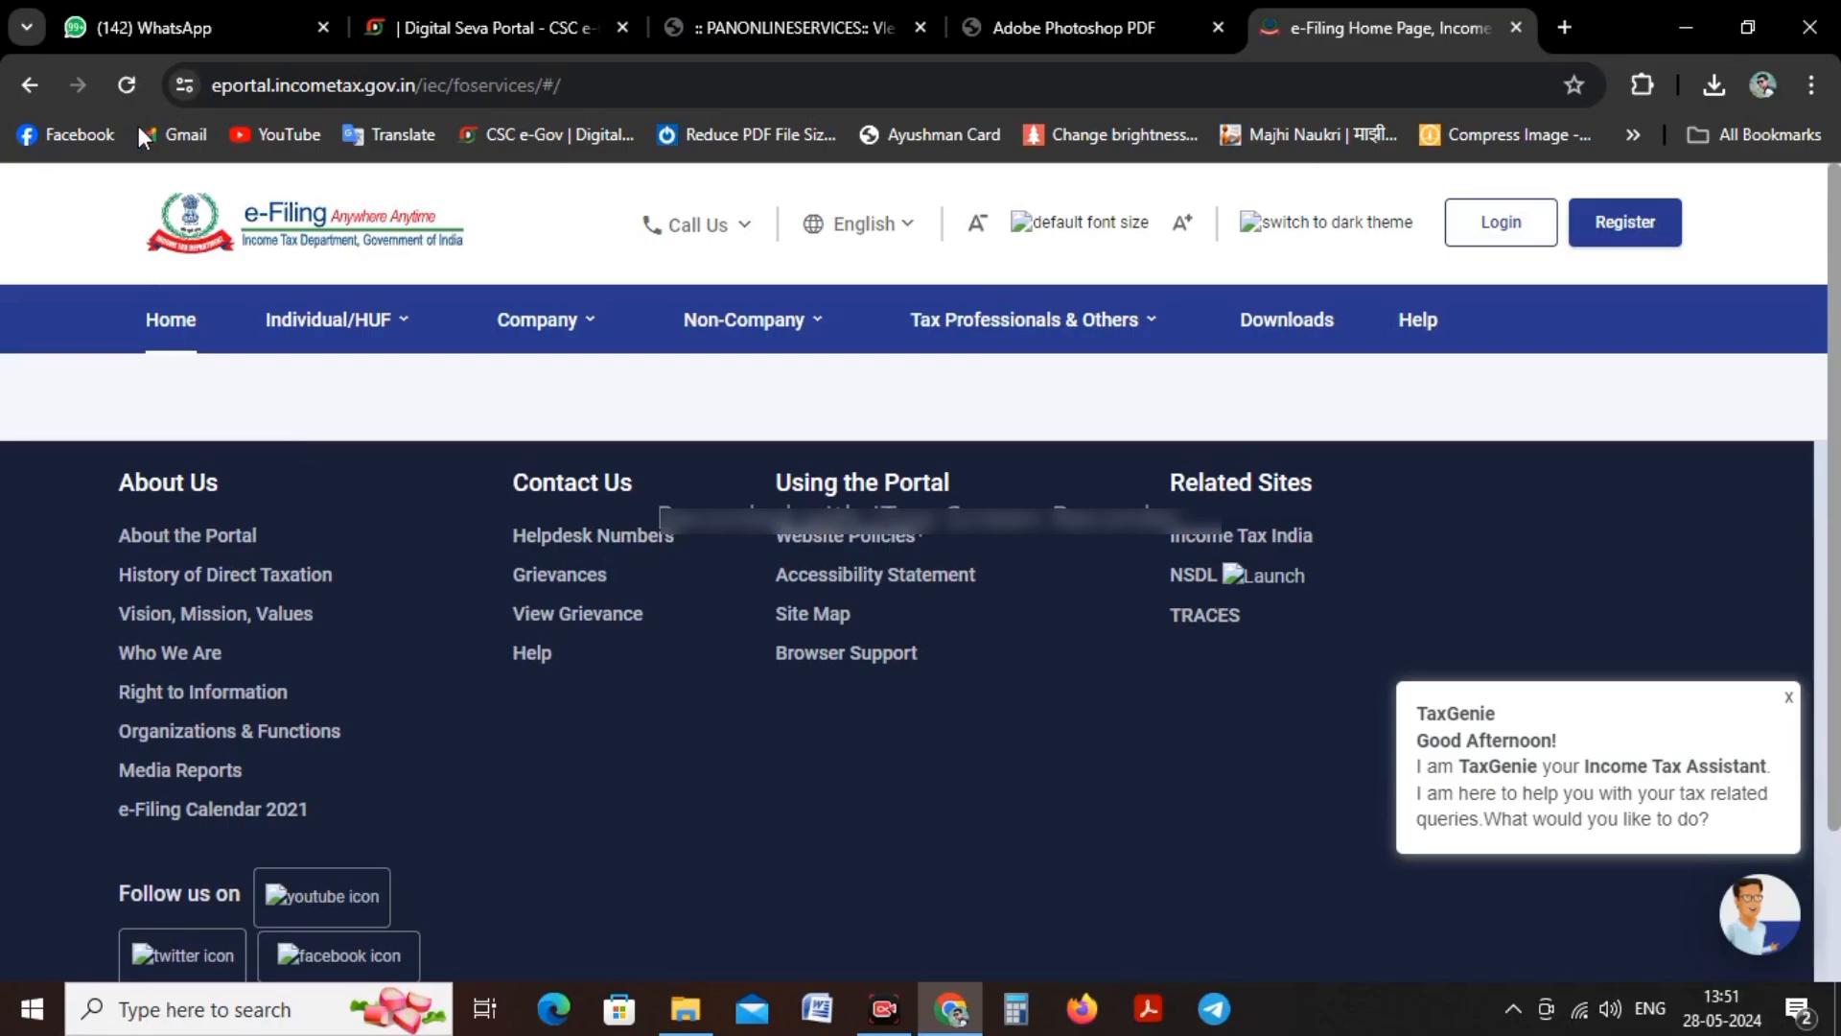
Reload the e-Filing portal, return to its home page and open the Instant E-PAN service
left_click(127, 84)
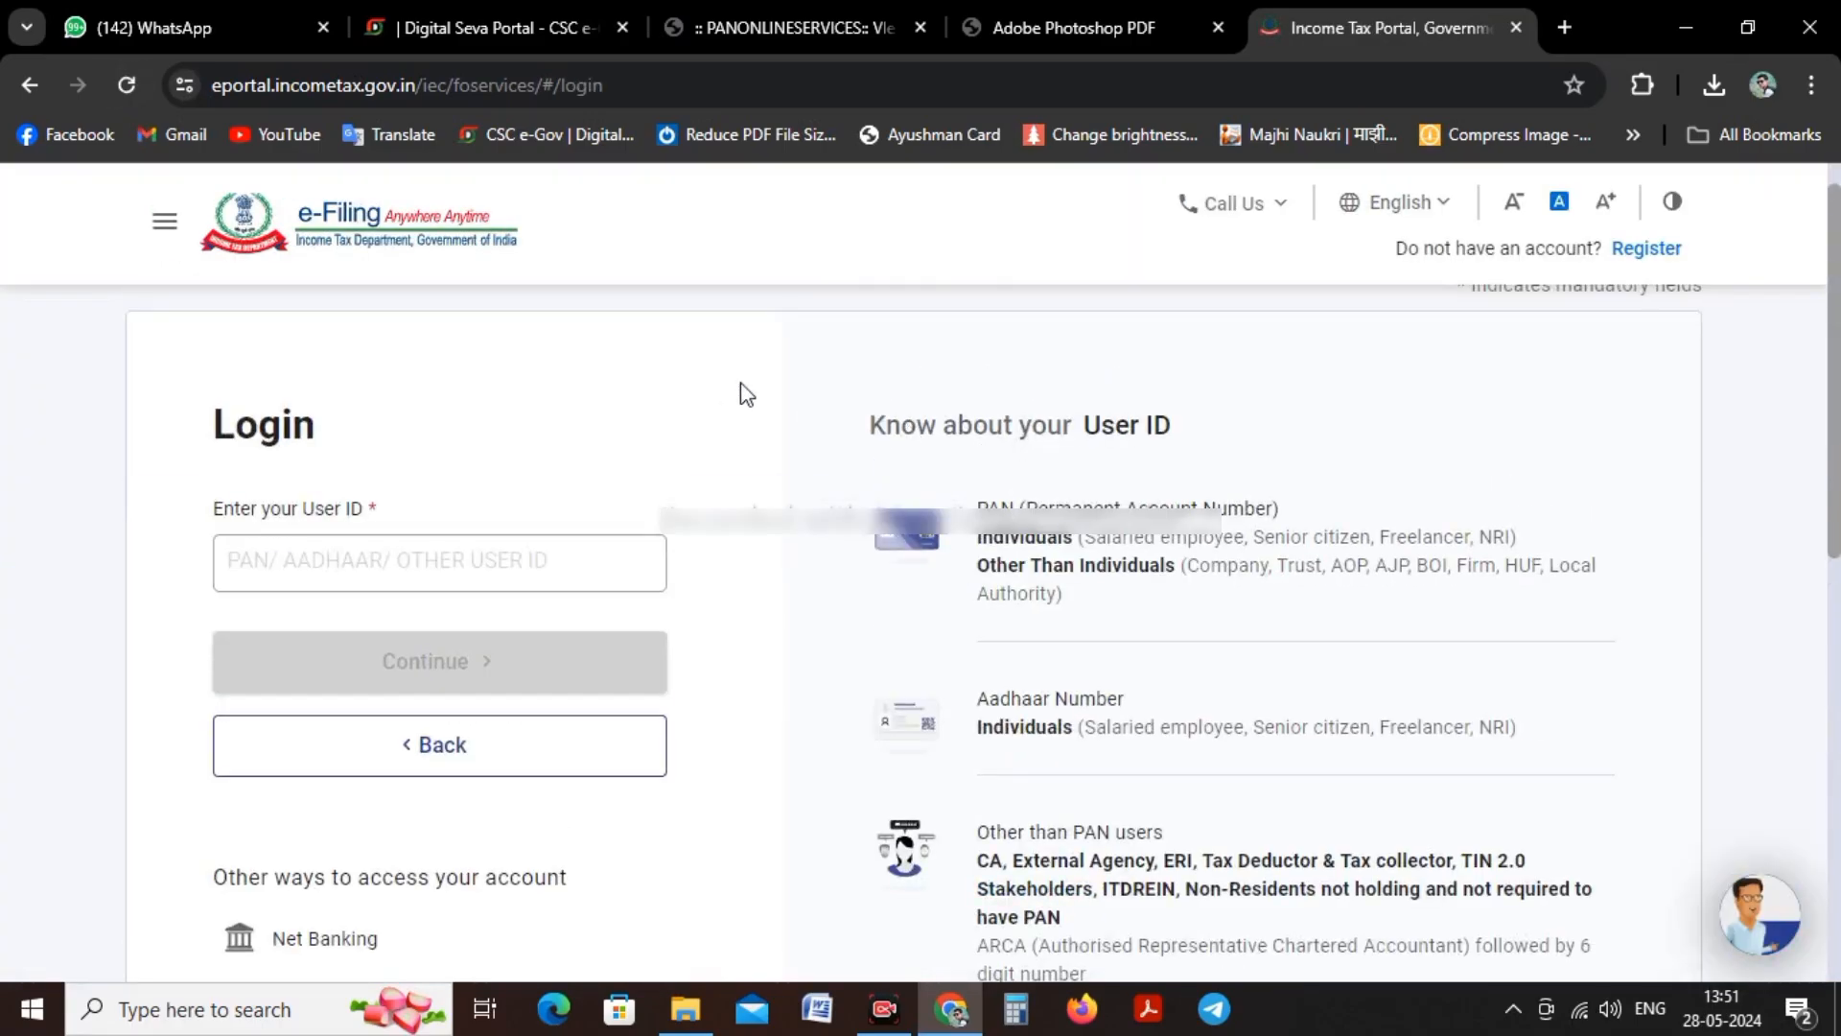
scroll(742, 388, "down", 3)
left_click(433, 495)
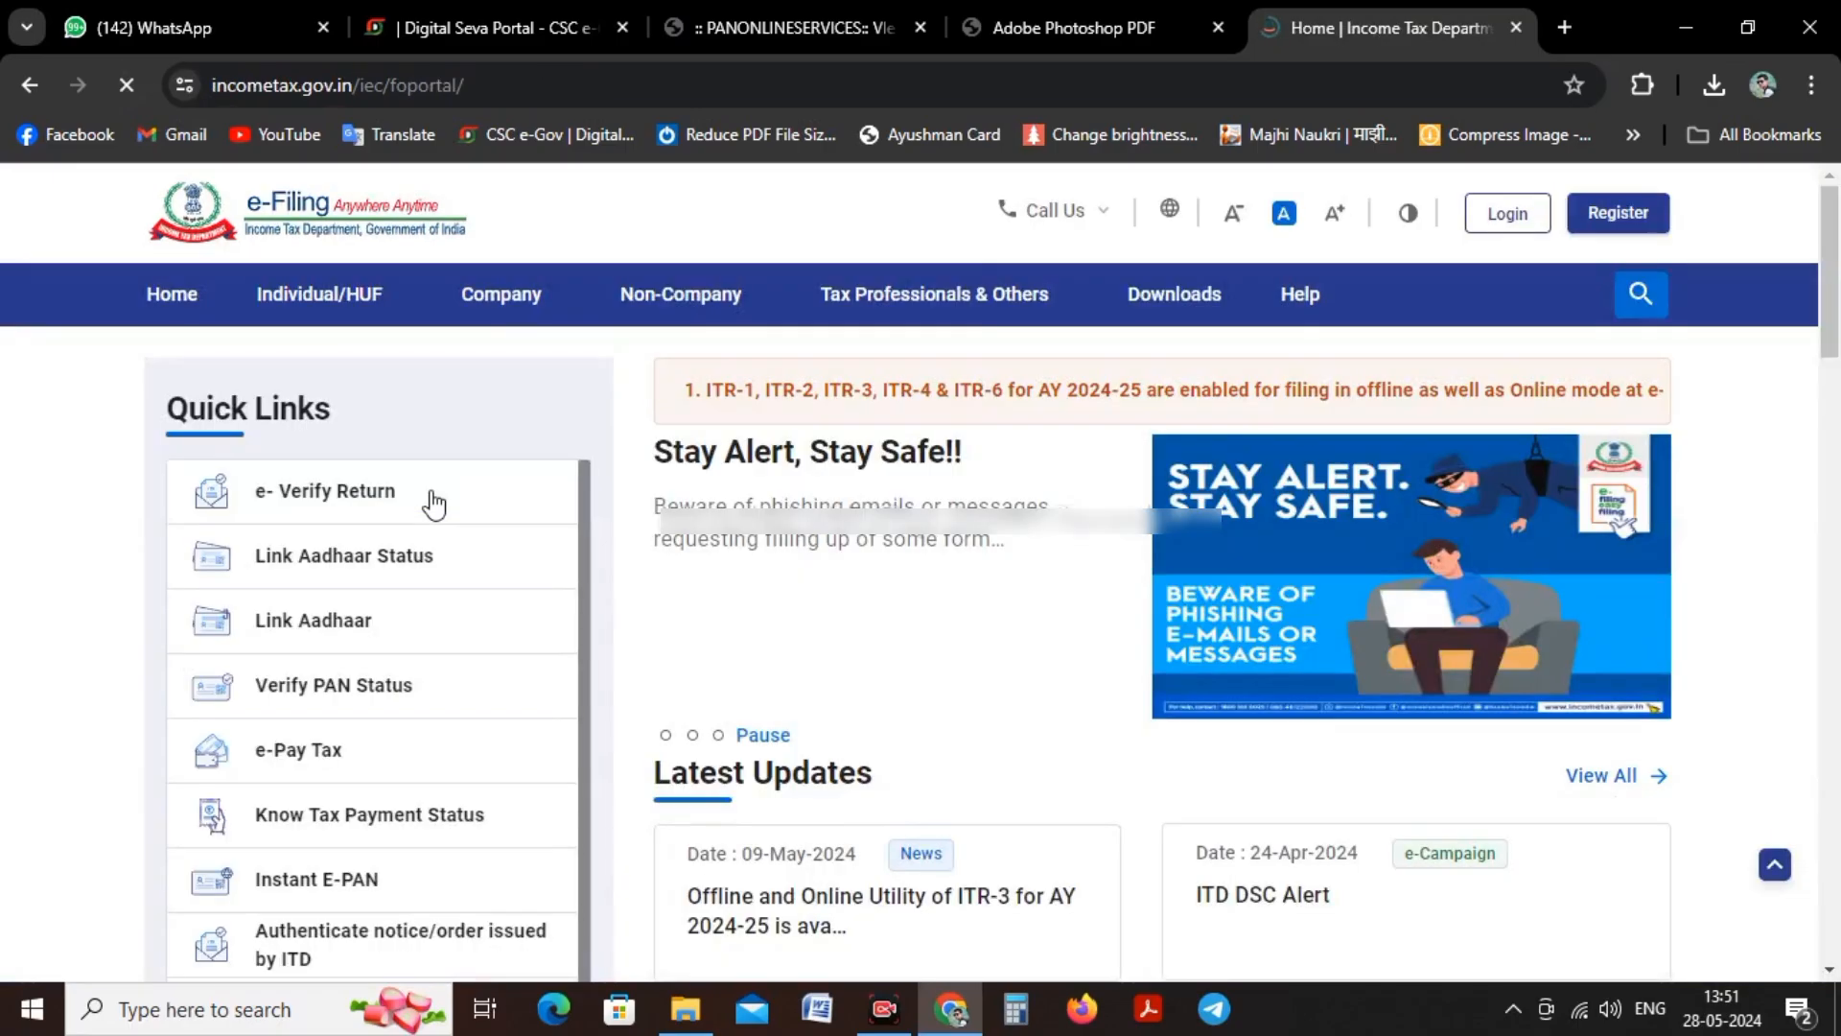
scroll(457, 494, "down", 1)
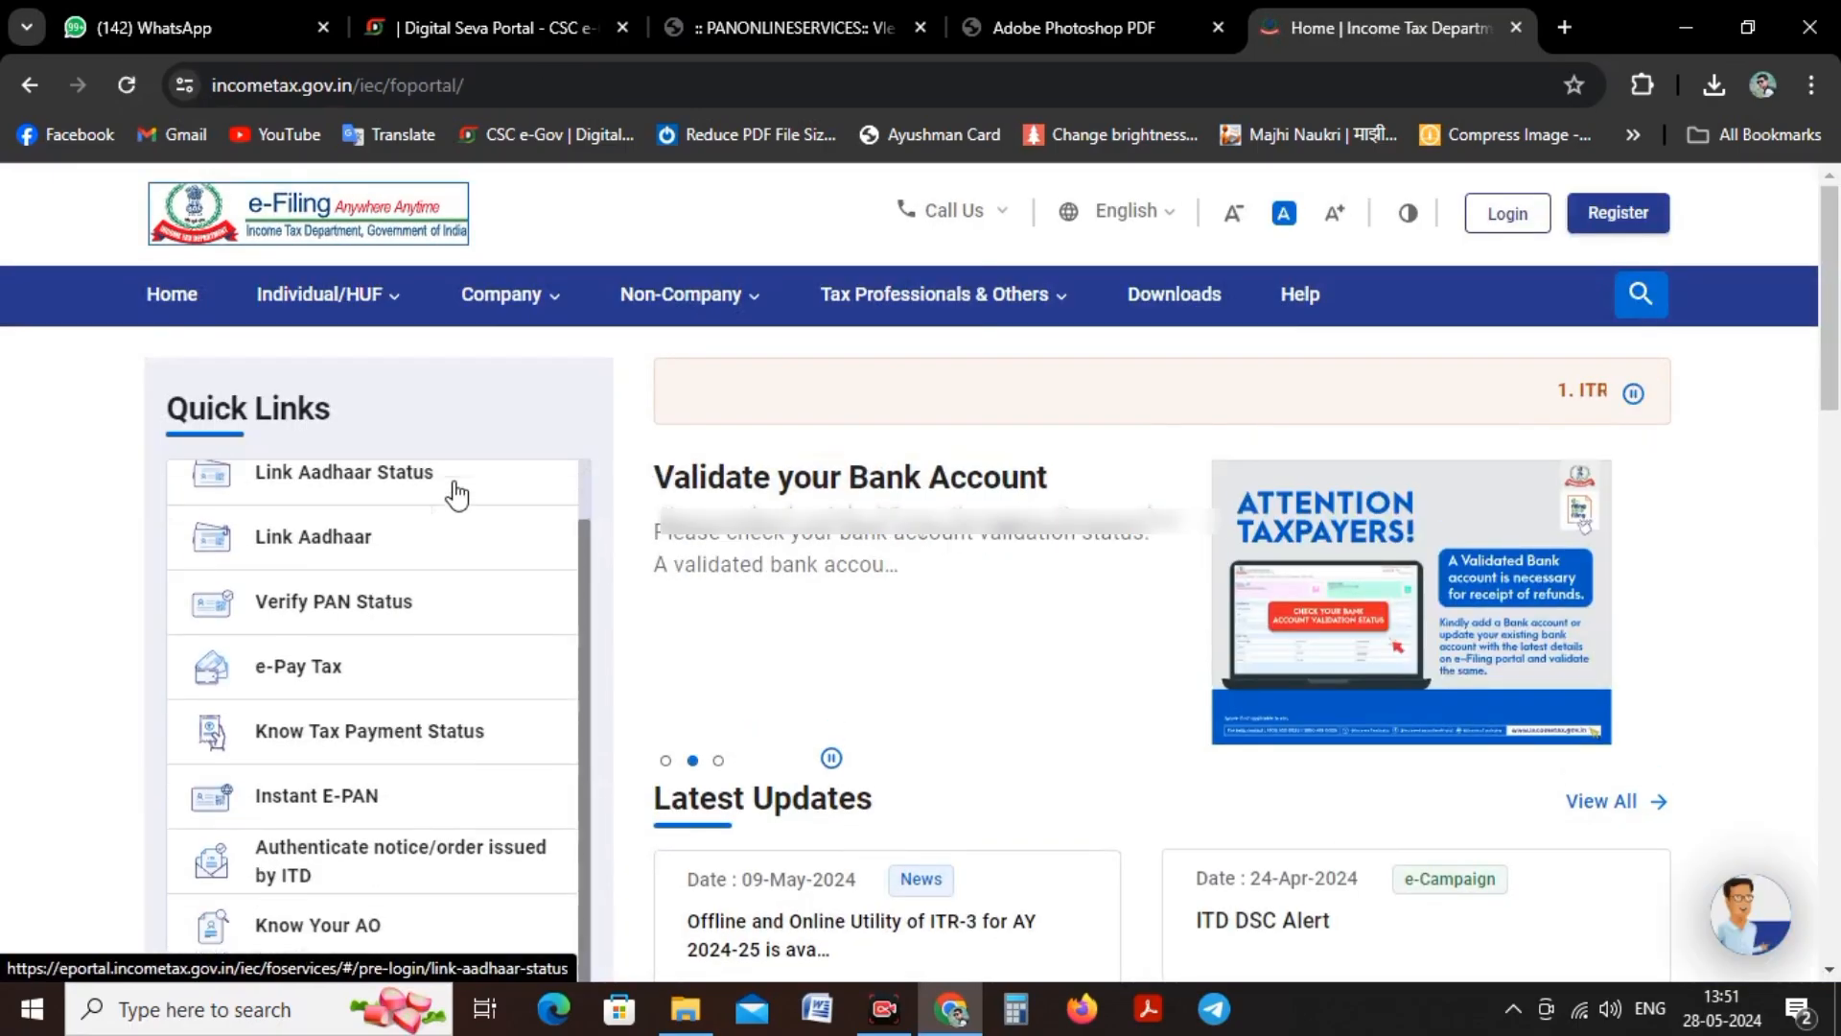
scroll(456, 493, "down", 1)
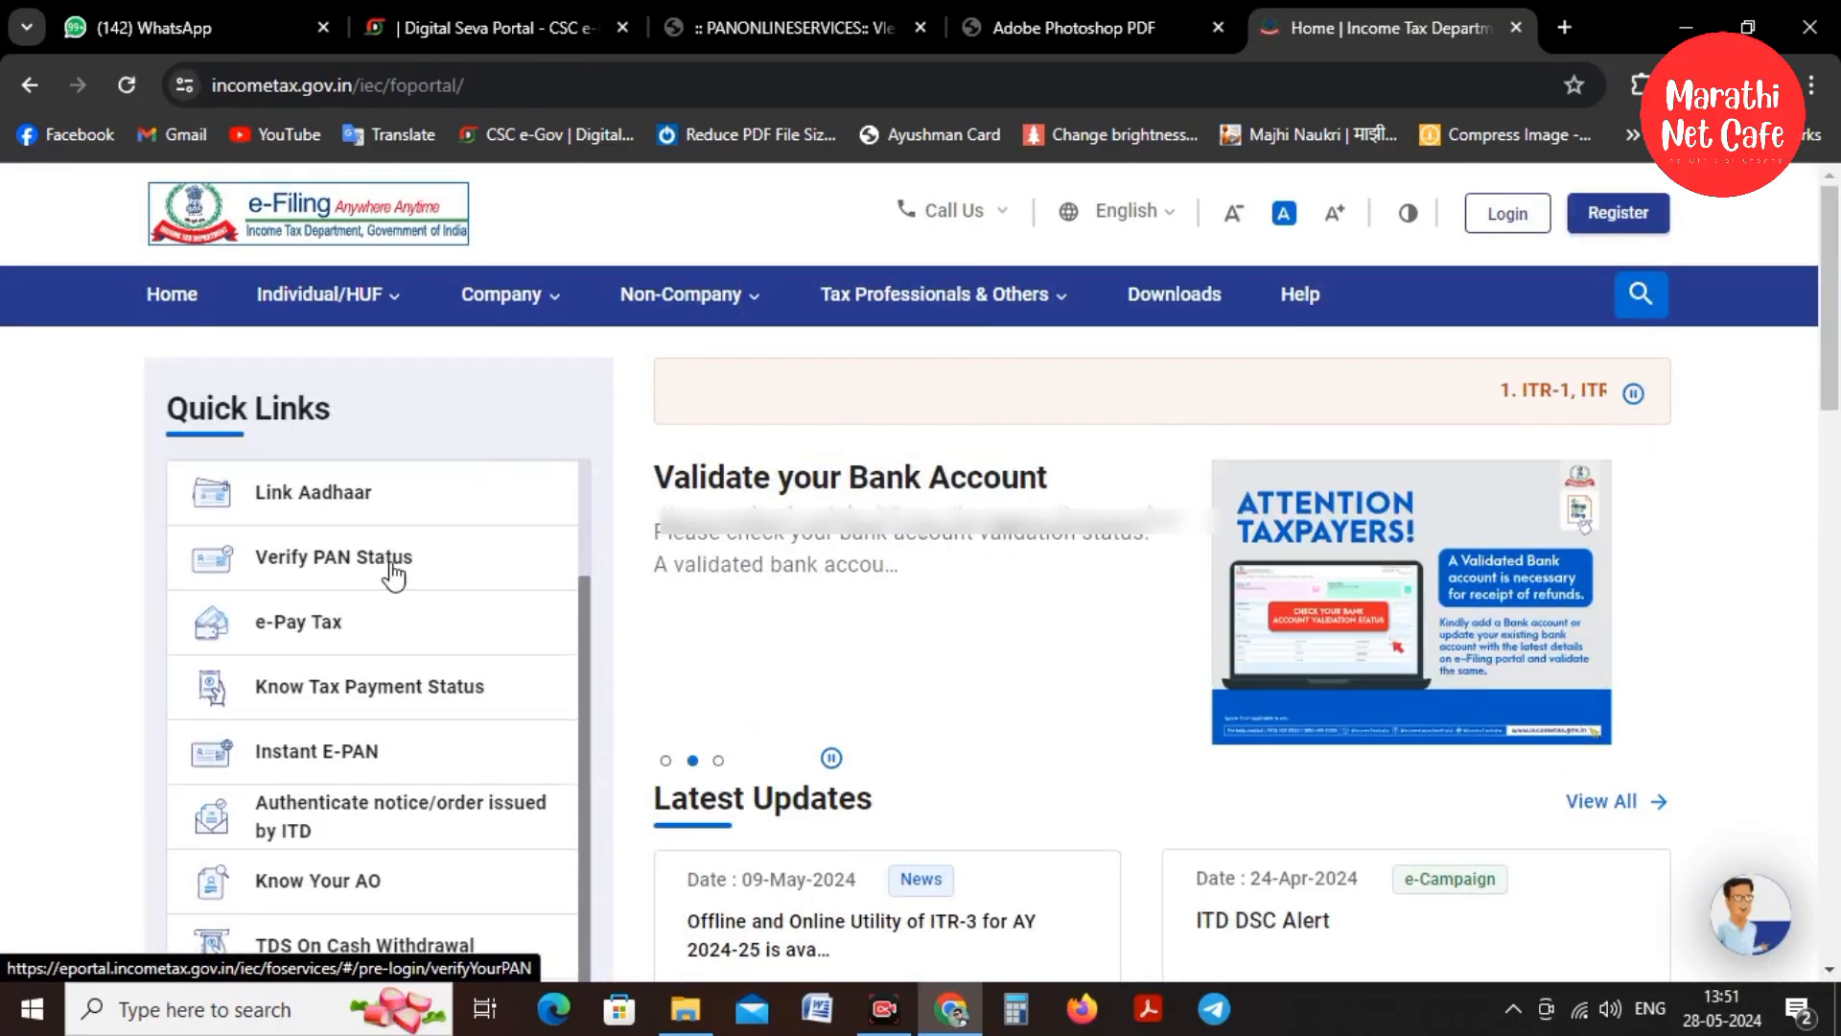
left_click(324, 752)
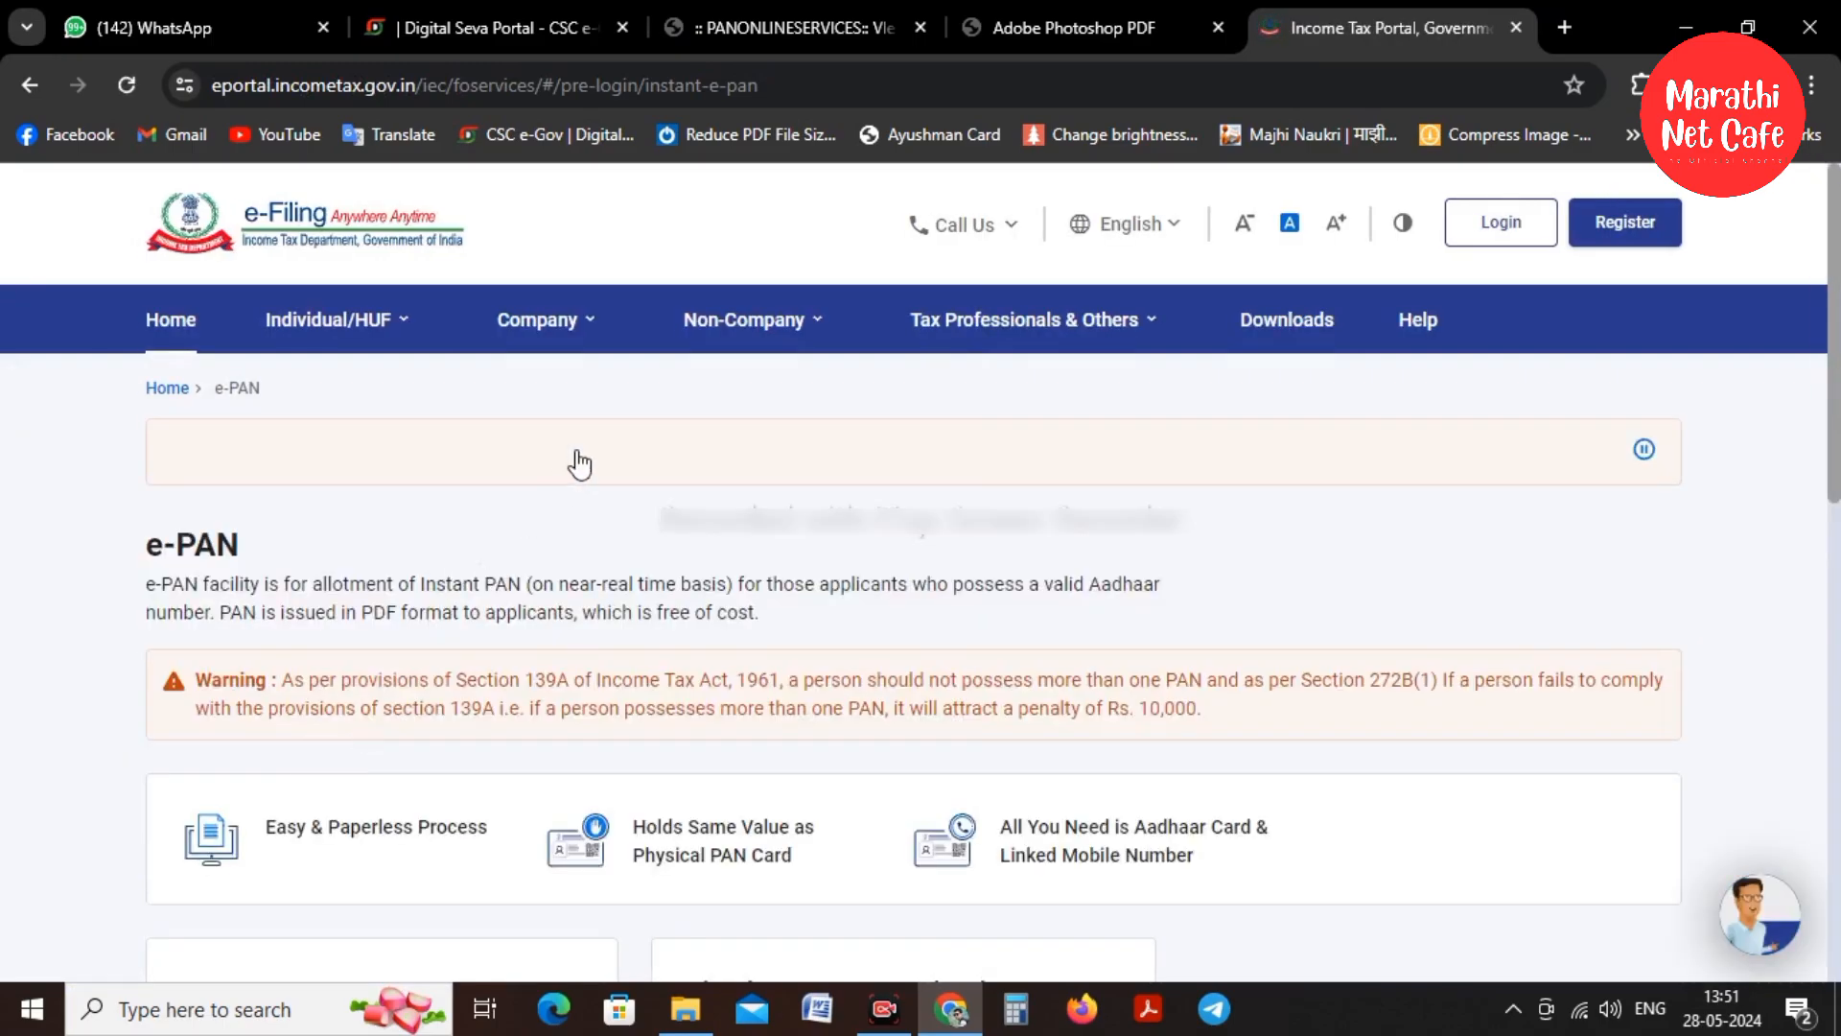
Start a Get New e-PAN request from the e-PAN service page
scroll(580, 460, "down", 1)
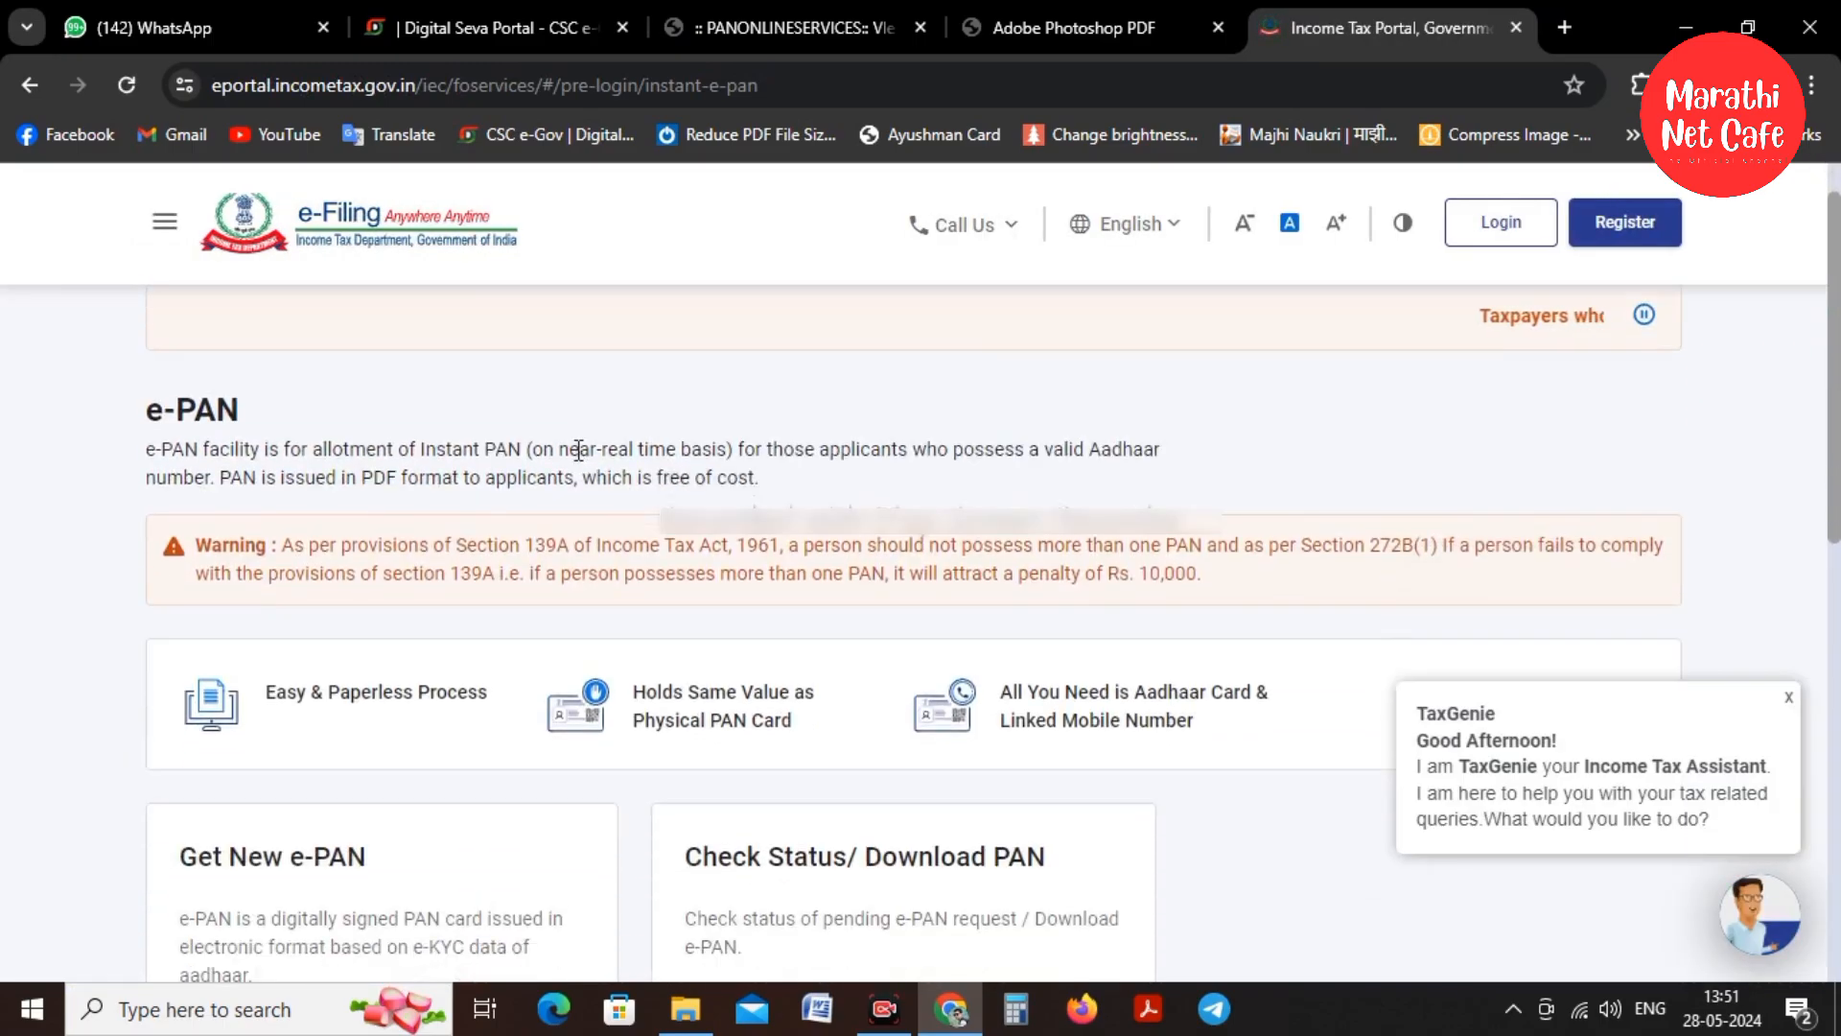
scroll(579, 451, "down", 2)
scroll(579, 455, "down", 1)
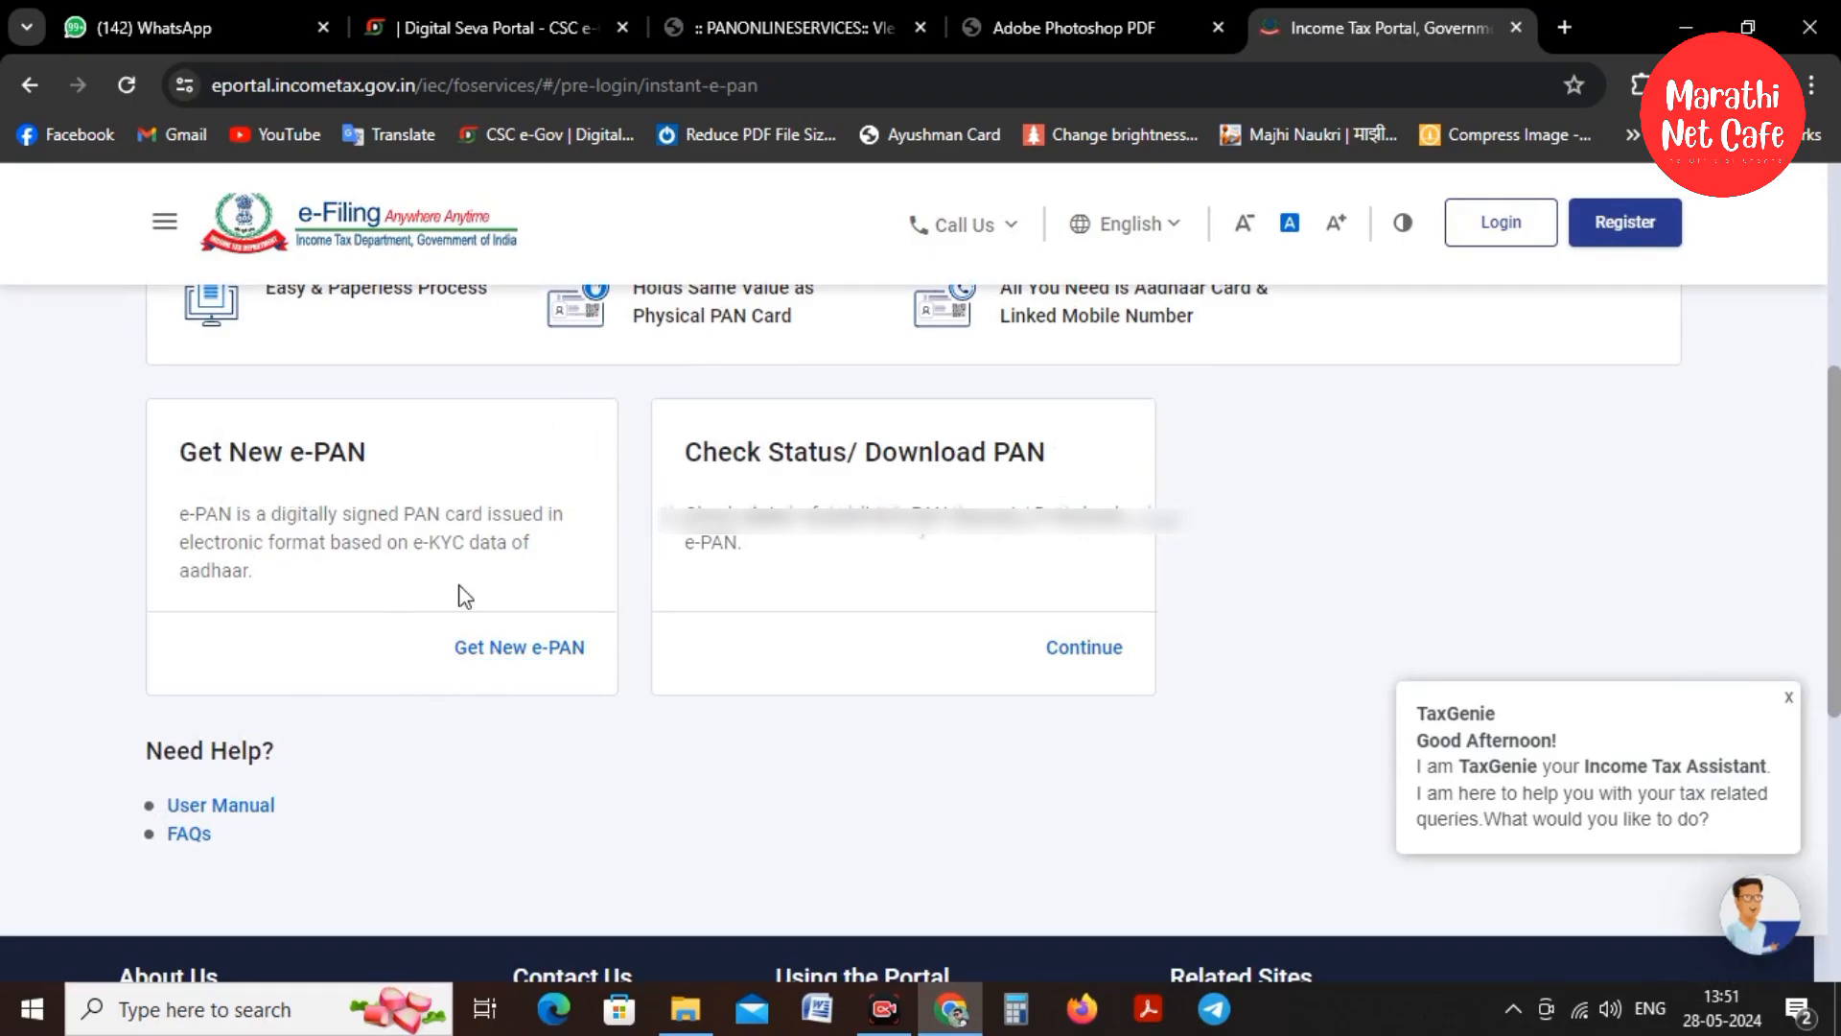
left_click(515, 668)
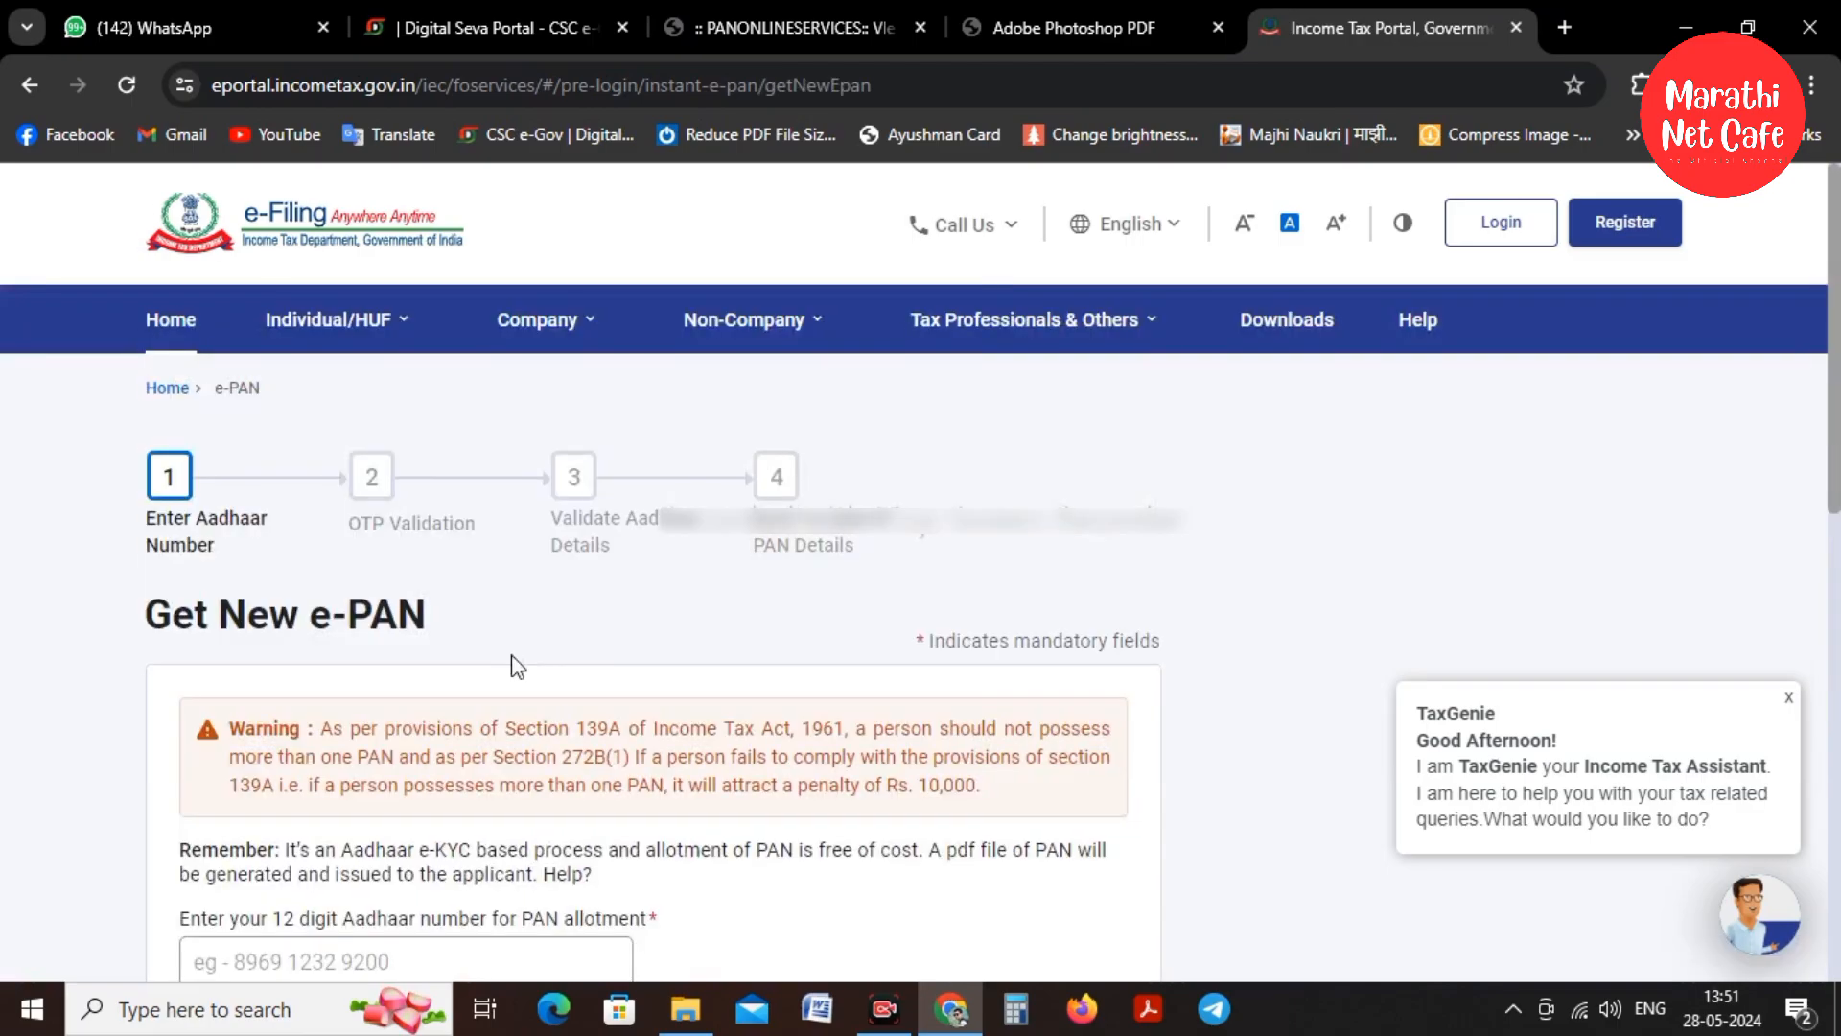
Enter the applicant's 12-digit Aadhaar number, confirm the eligibility declarations and continue to OTP validation
scroll(489, 567, "down", 3)
scroll(496, 571, "down", 1)
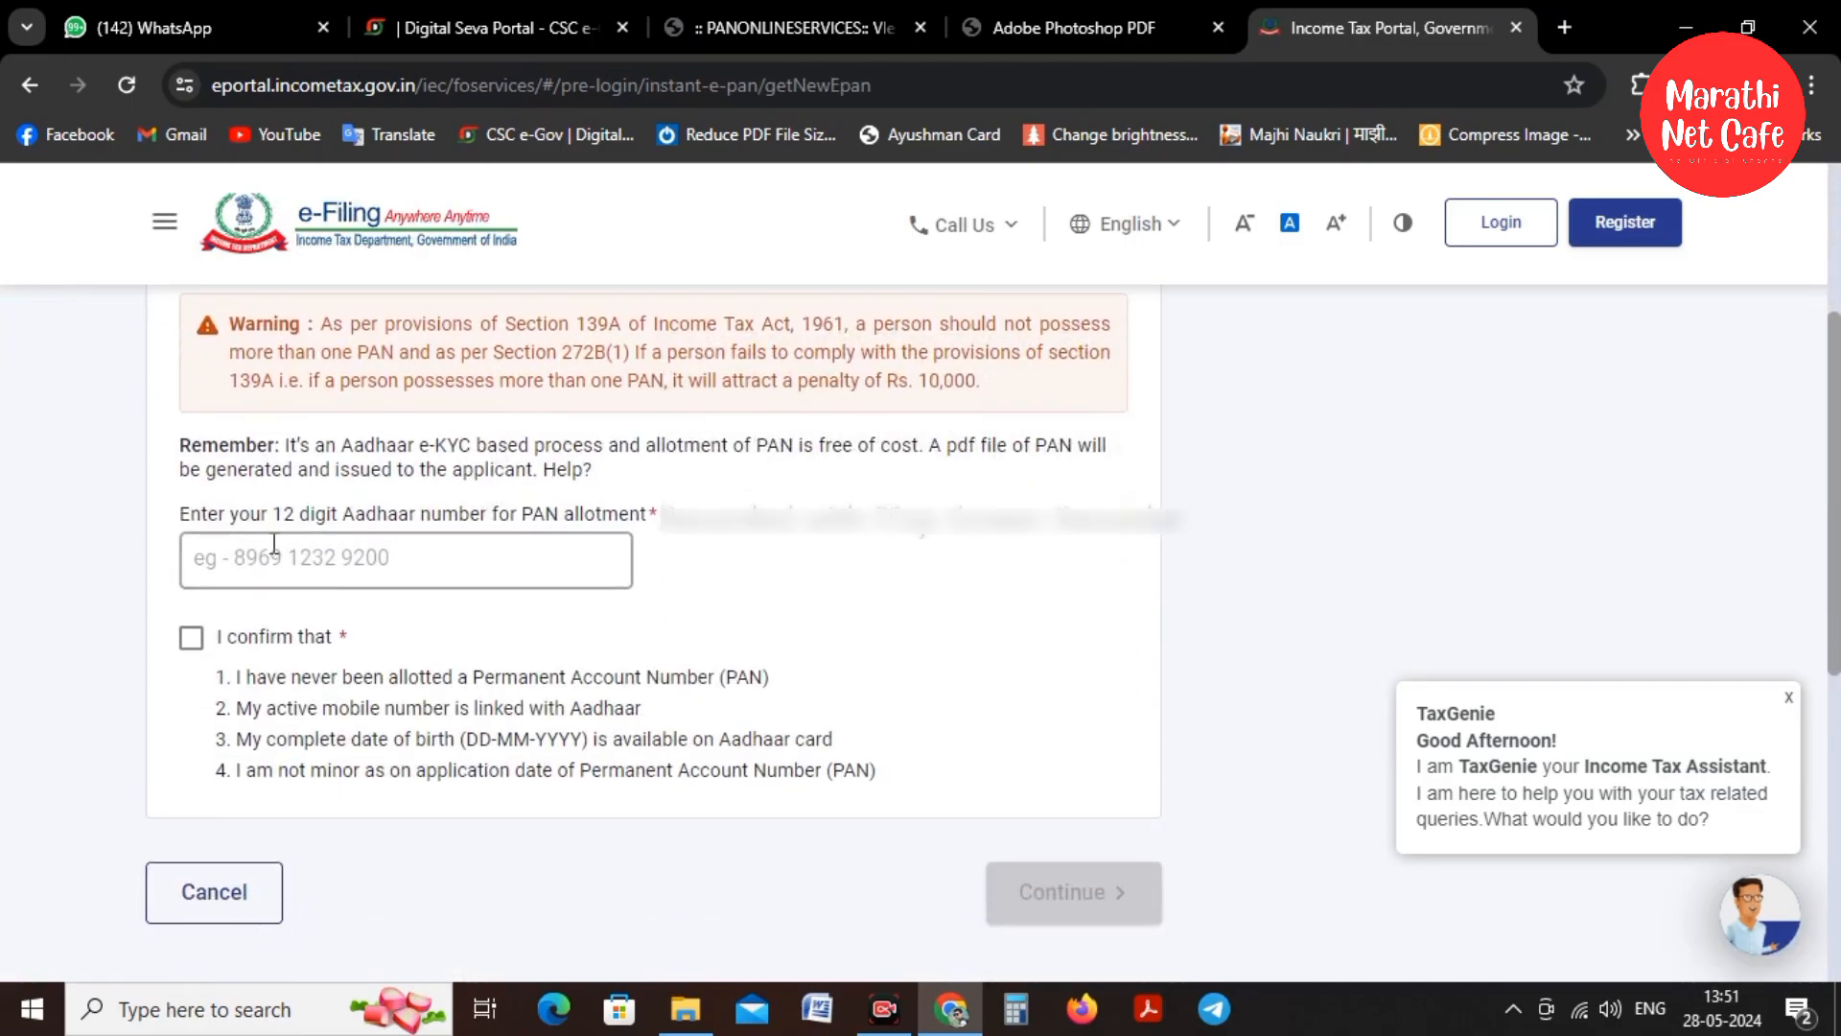
left_click(368, 550)
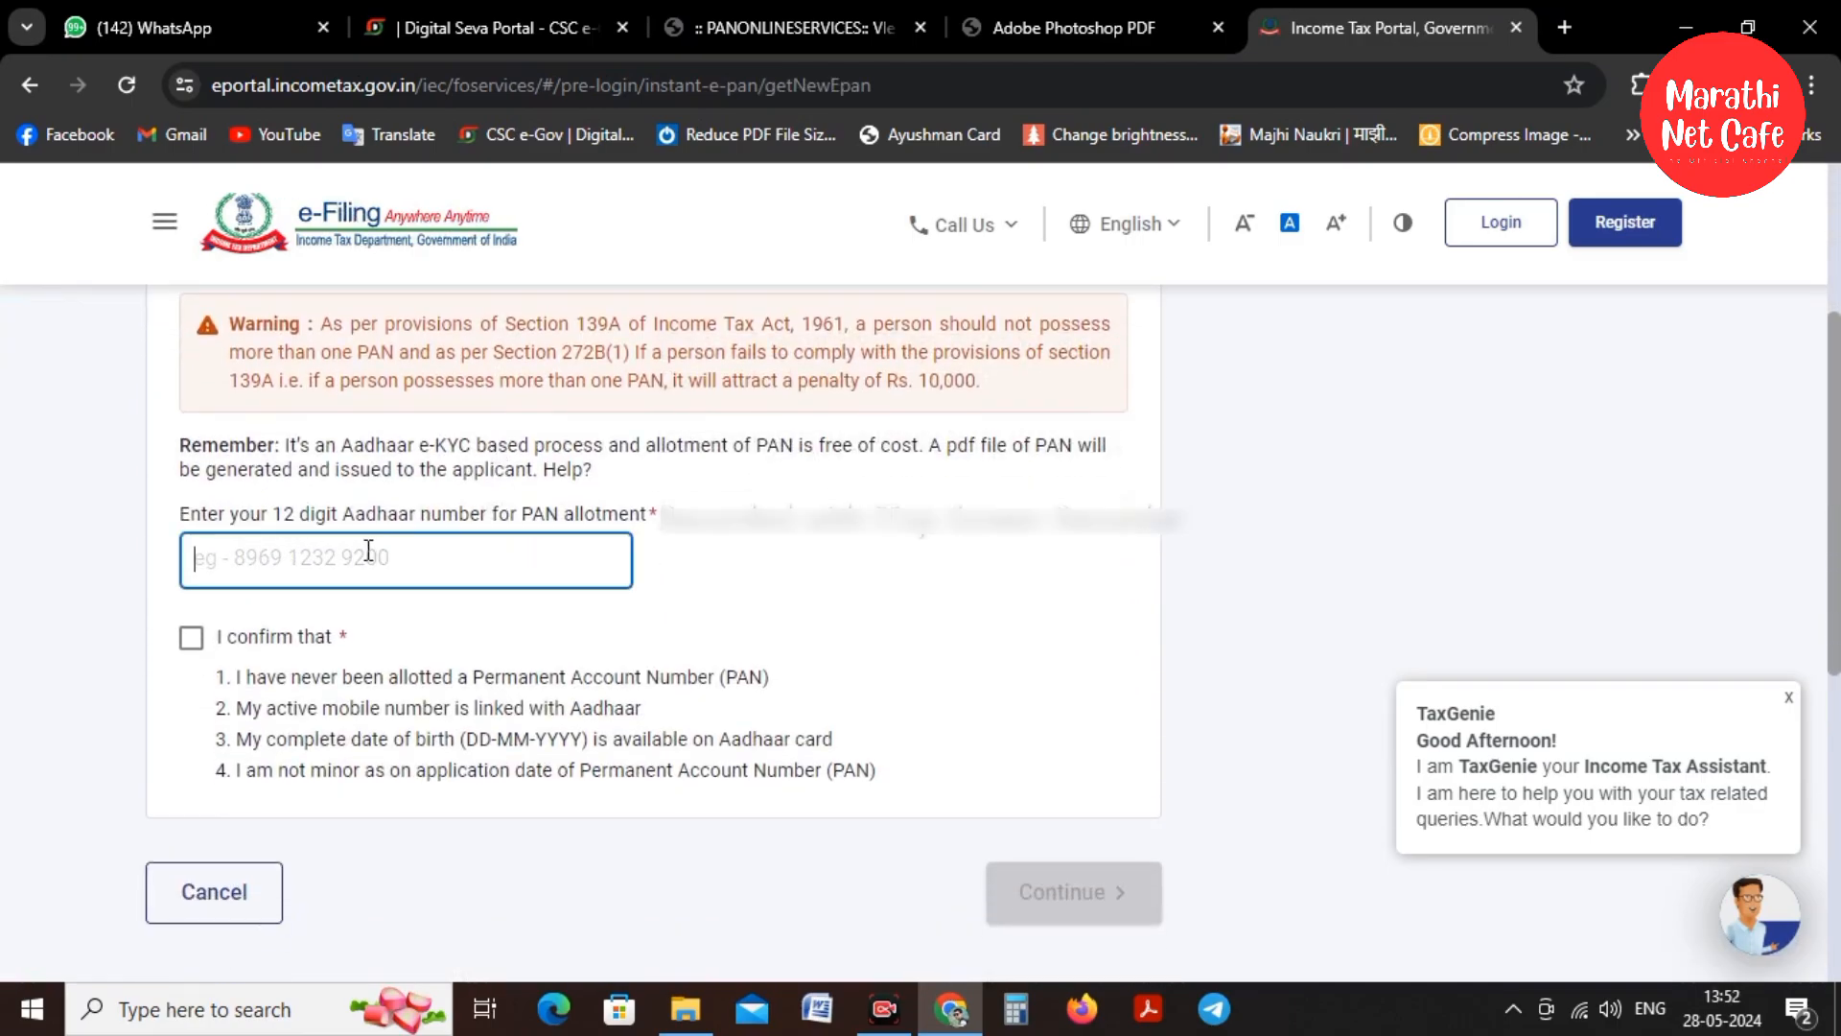
type("78")
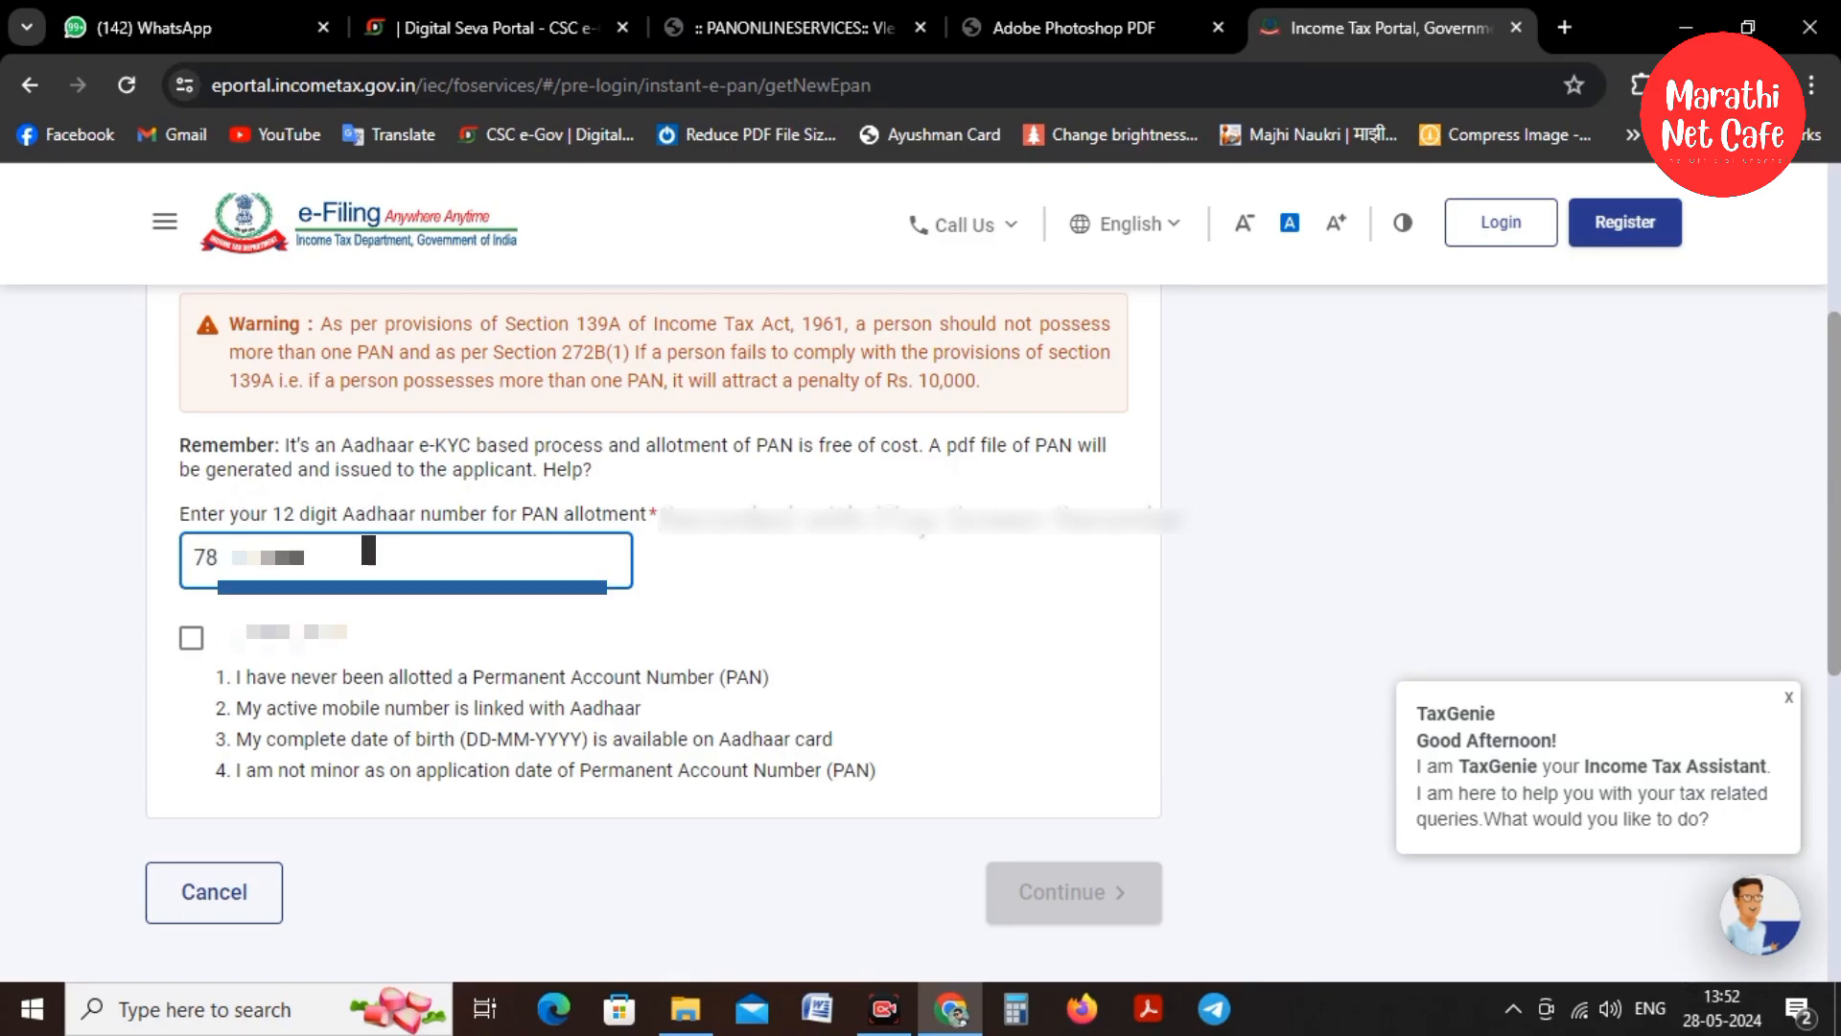
type("0")
left_click(191, 638)
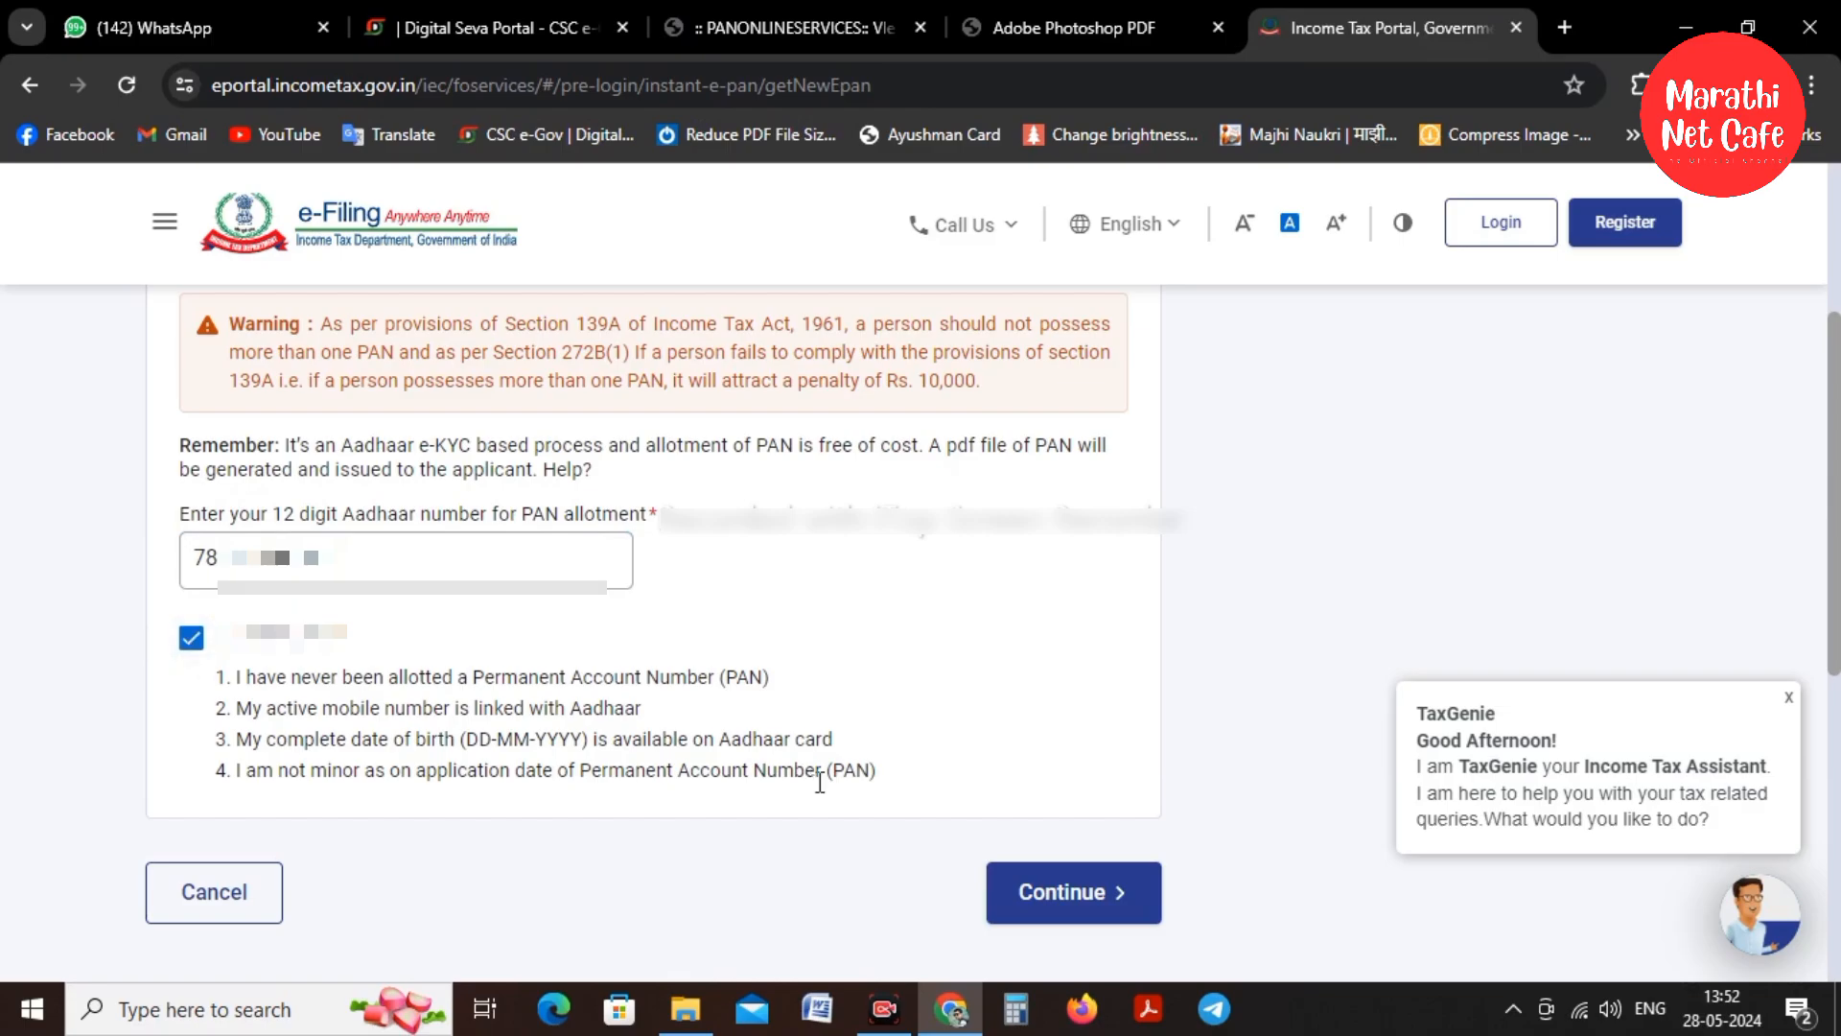
left_click(1079, 895)
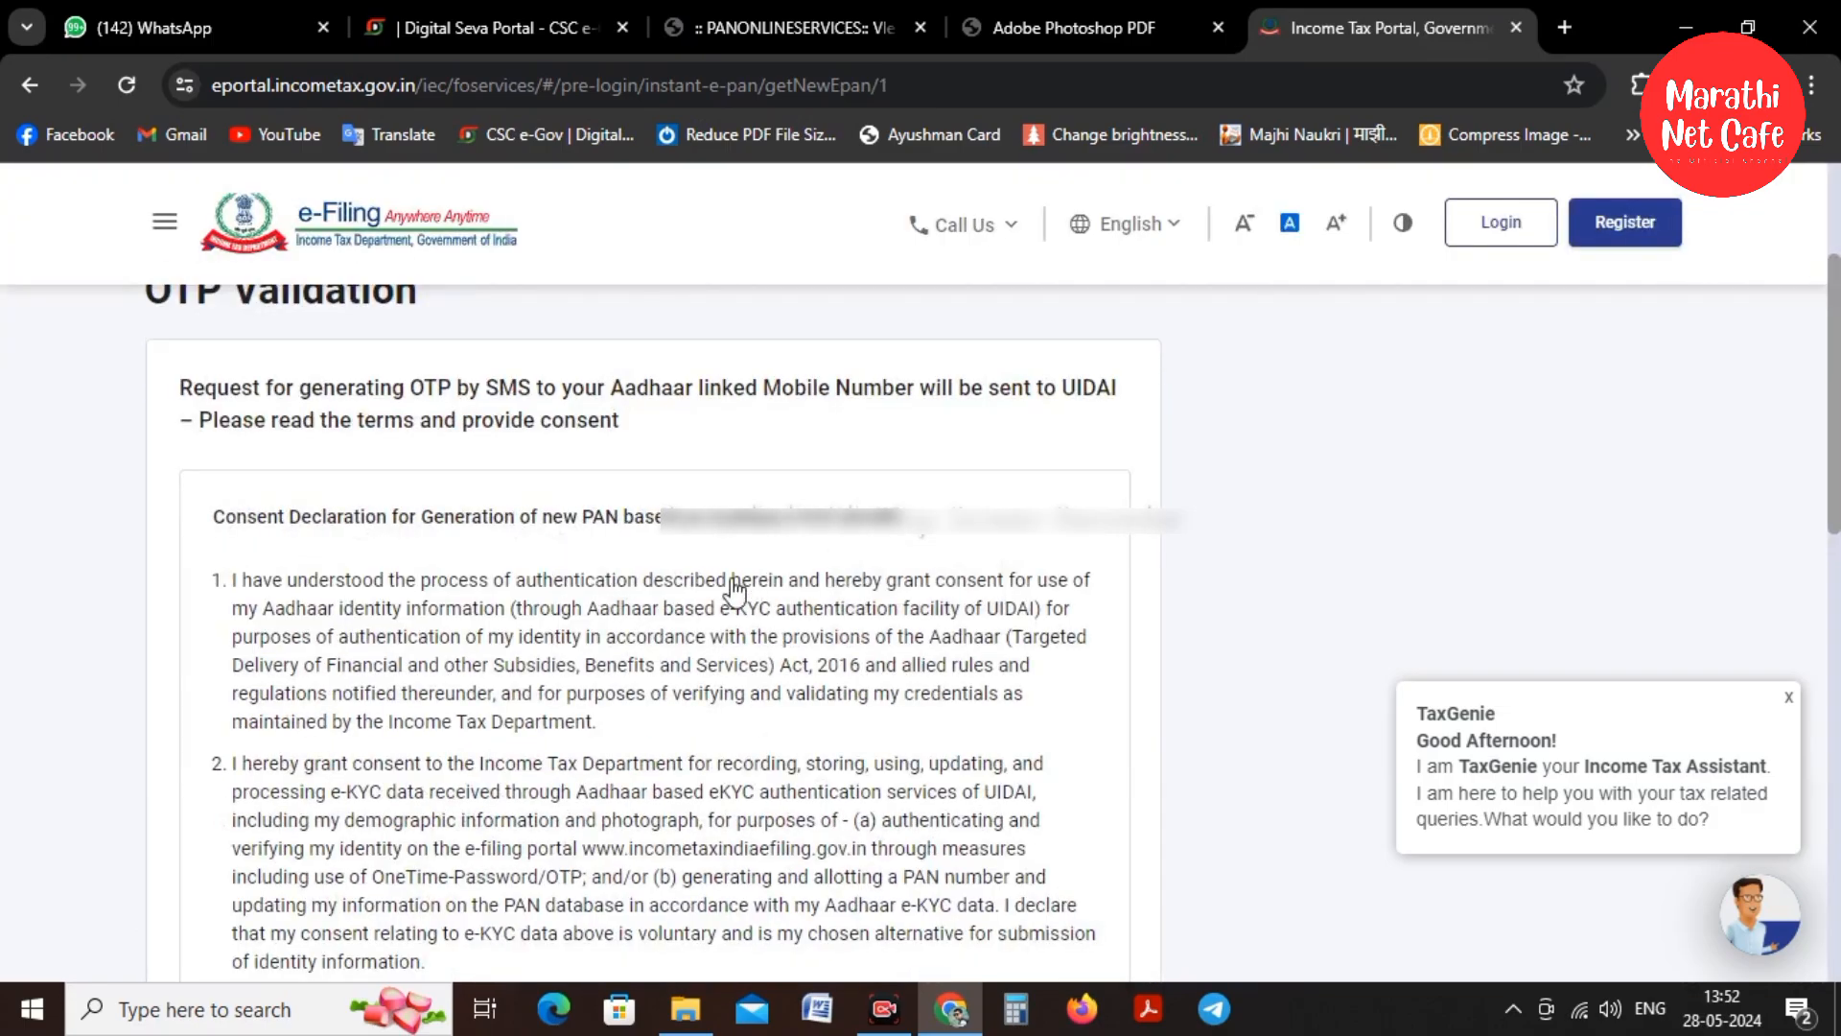
Review and accept the consent terms for the new PAN based on Aadhaar e-KYC, and generate the Aadhaar OTP
scroll(684, 577, "down", 6)
left_click(190, 575)
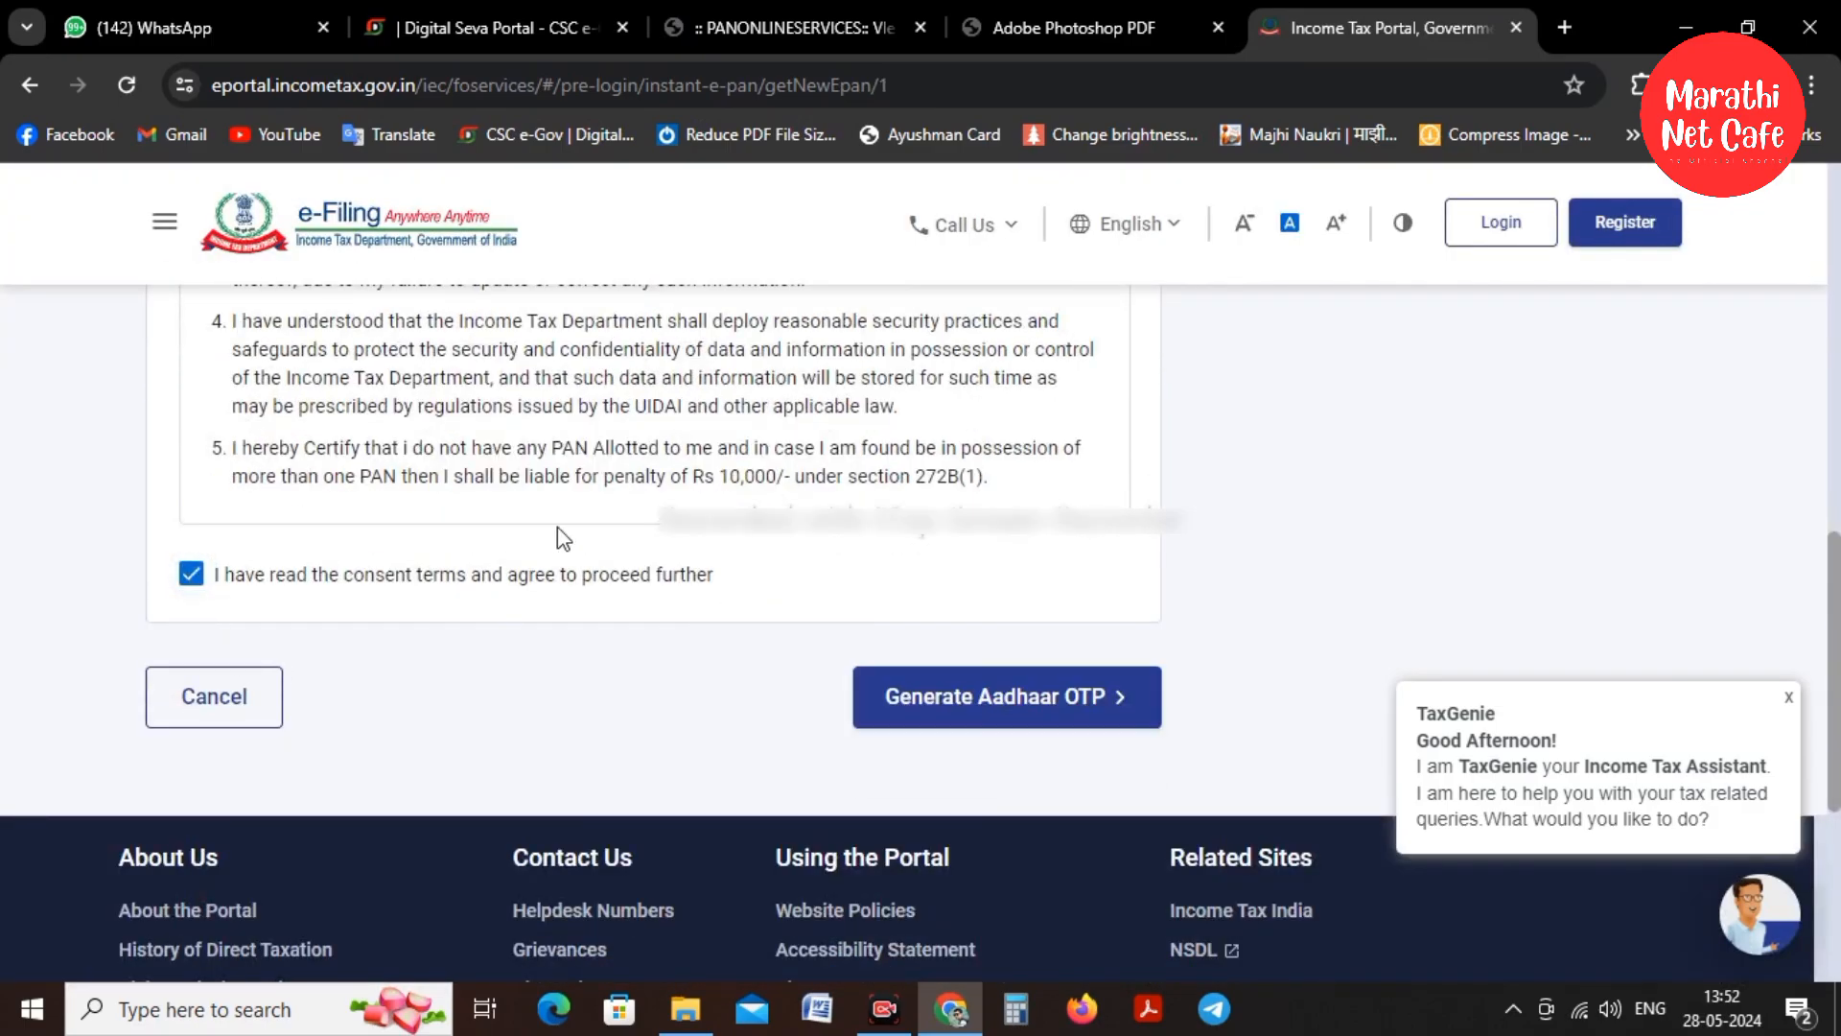
scroll(464, 501, "up", 6)
scroll(368, 448, "up", 4)
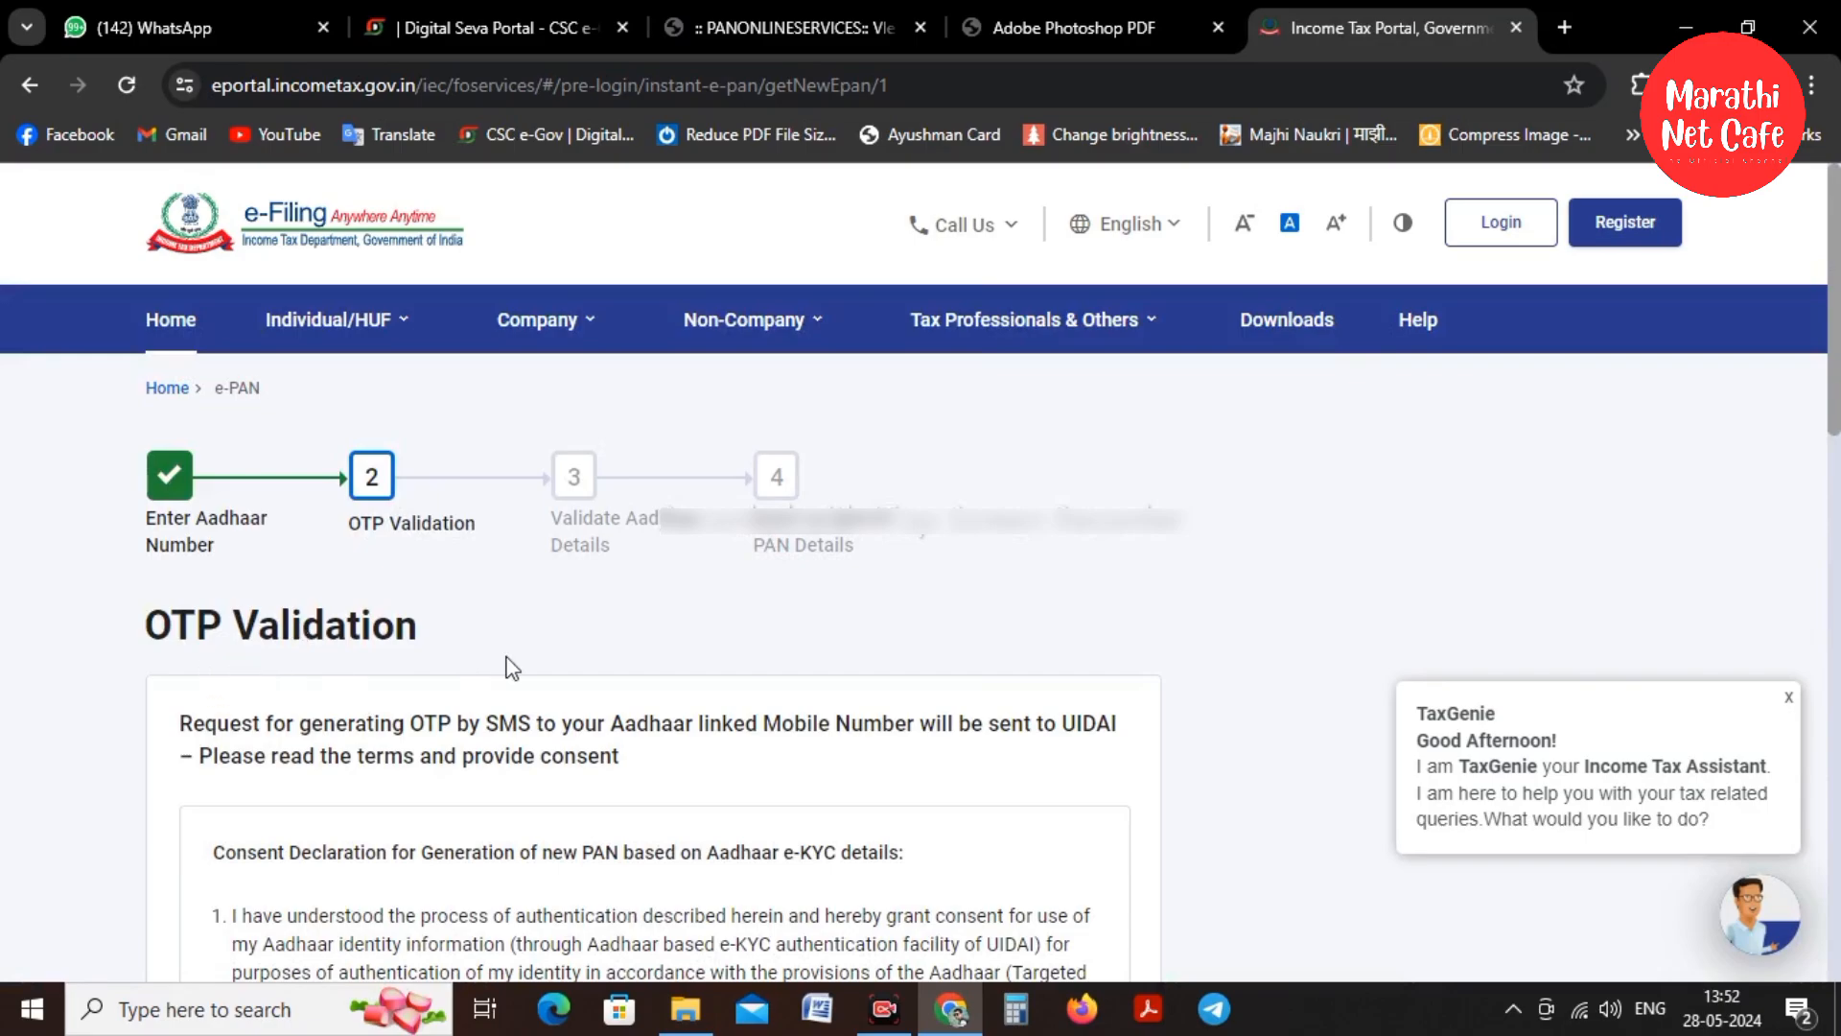
scroll(509, 661, "down", 3)
scroll(449, 534, "down", 1)
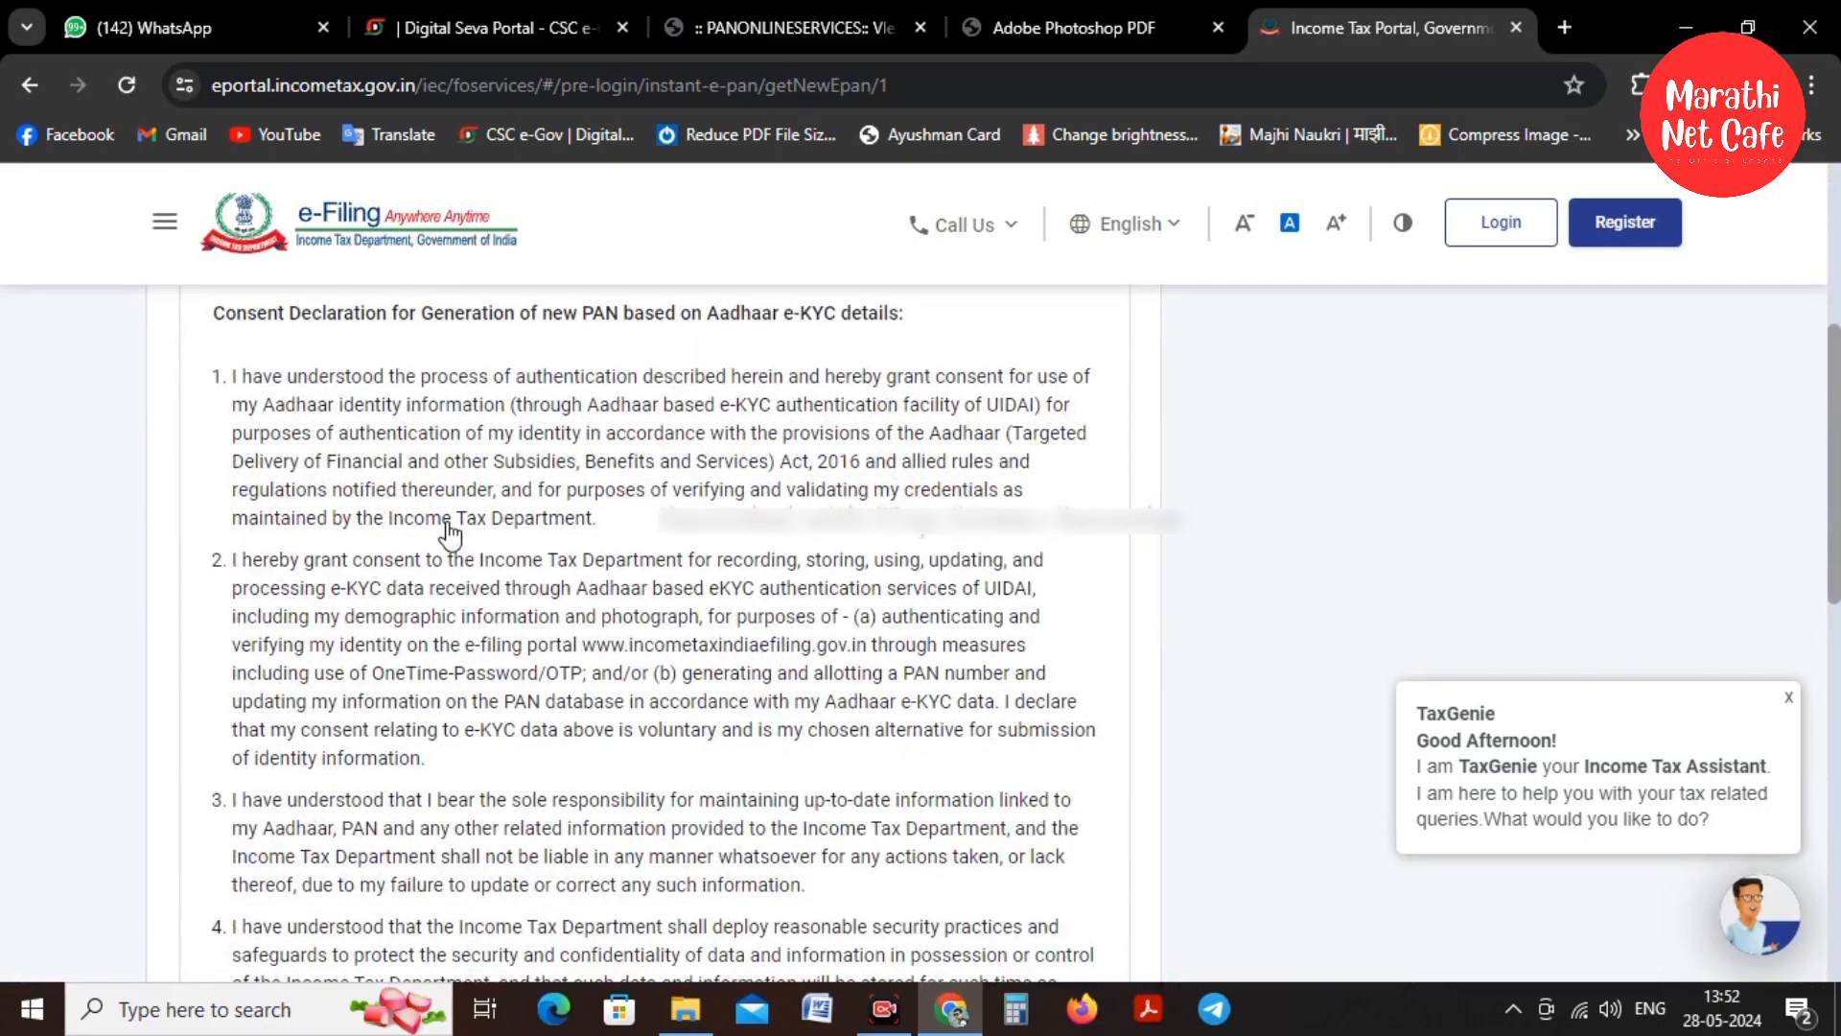
scroll(451, 529, "down", 2)
scroll(329, 699, "down", 1)
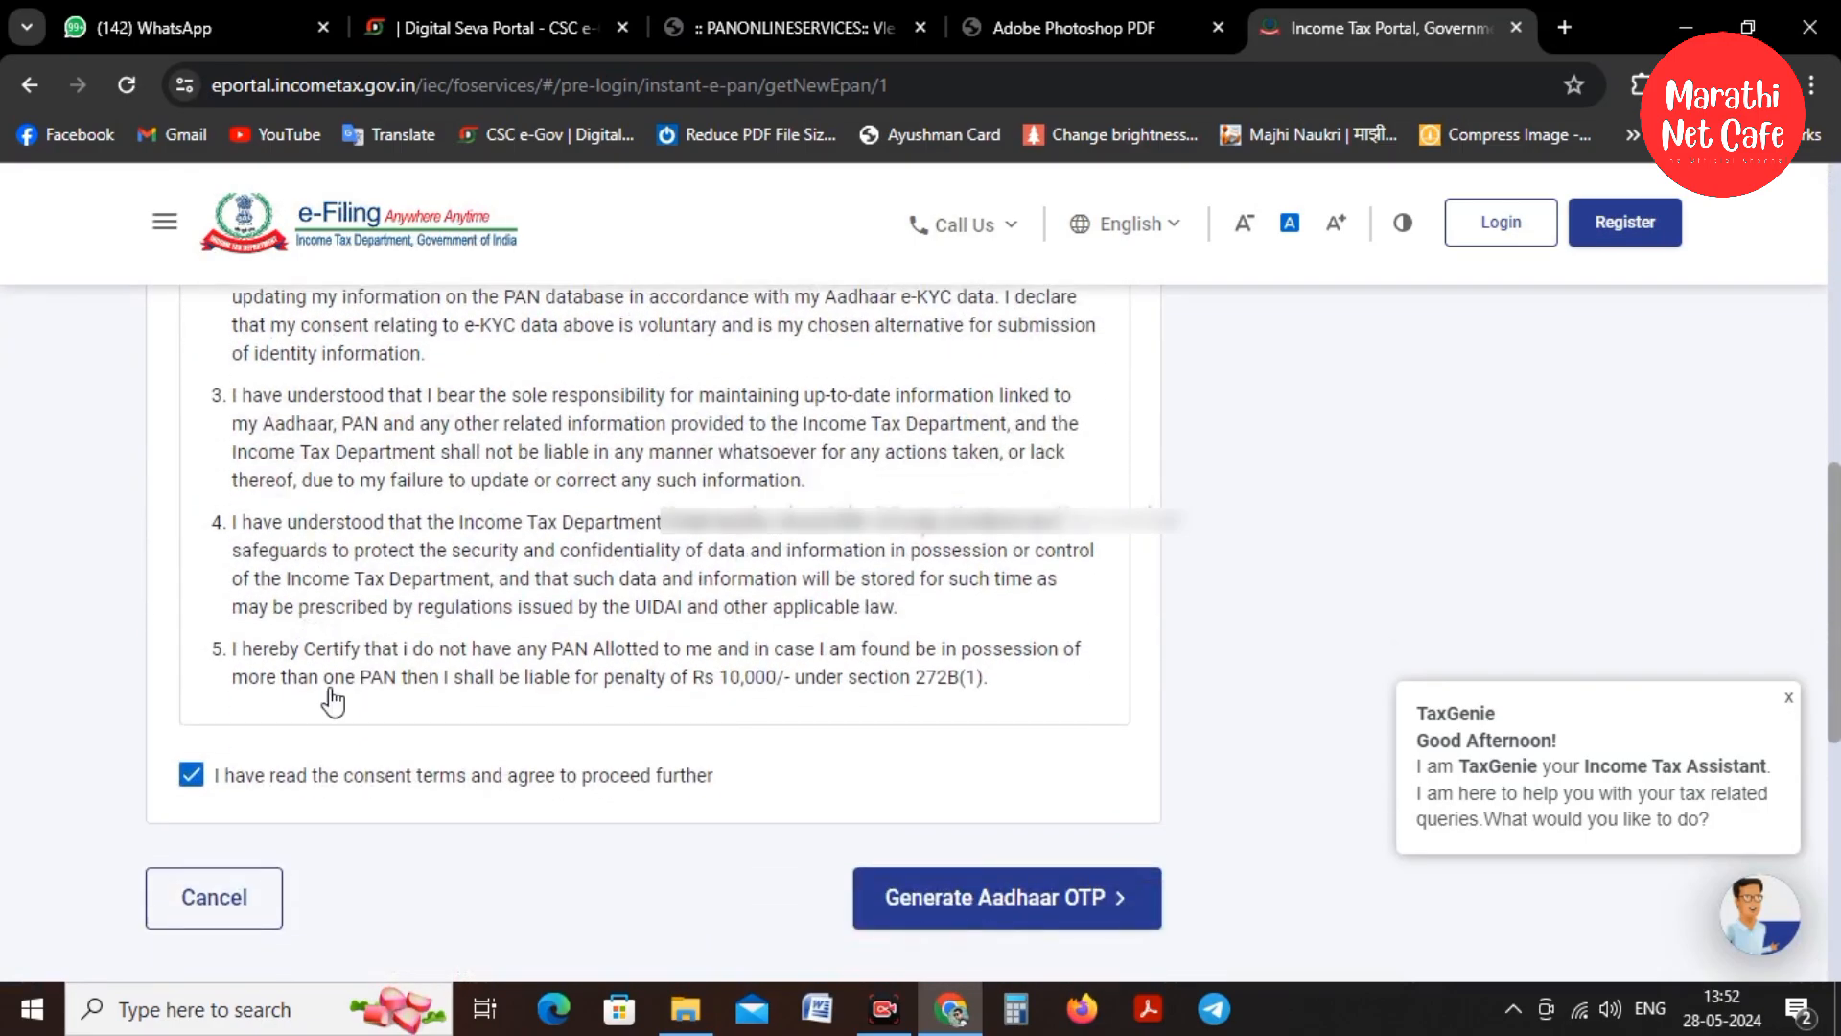
left_click(980, 906)
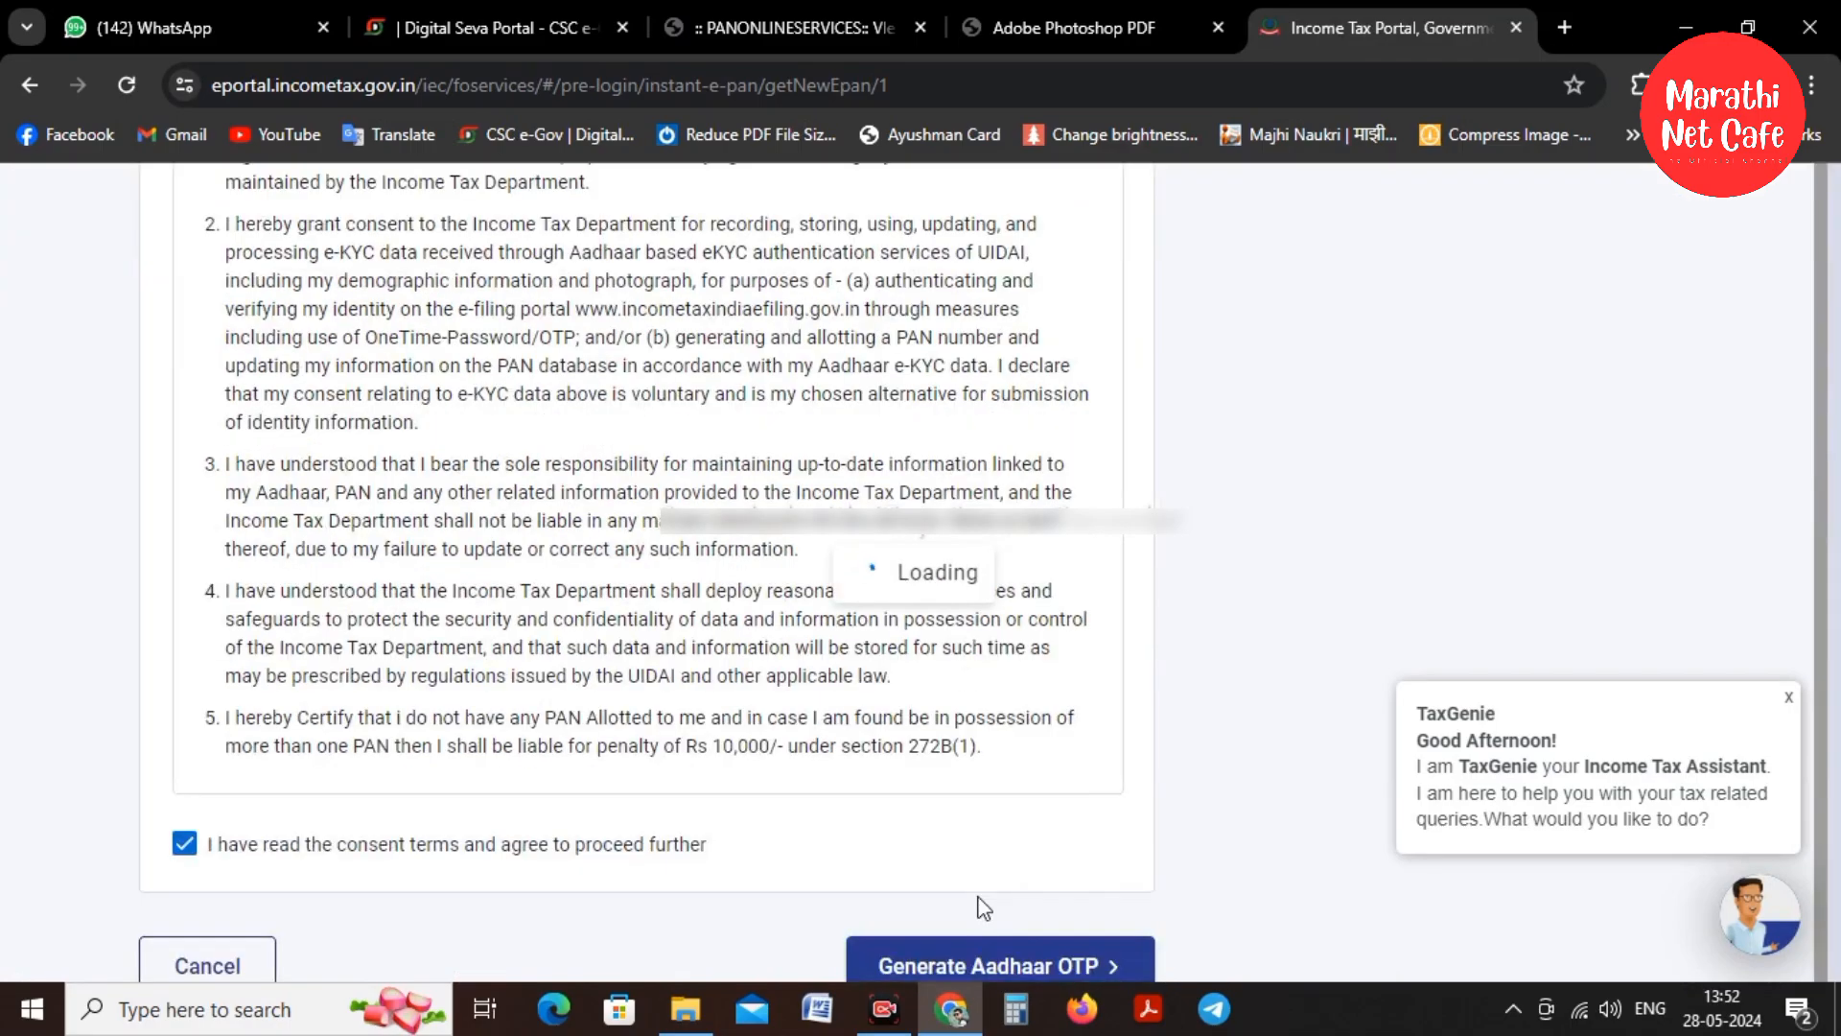
Enter the Aadhaar OTP, agree to validate the Aadhaar details with UIDAI and continue
scroll(732, 662, "up", 4)
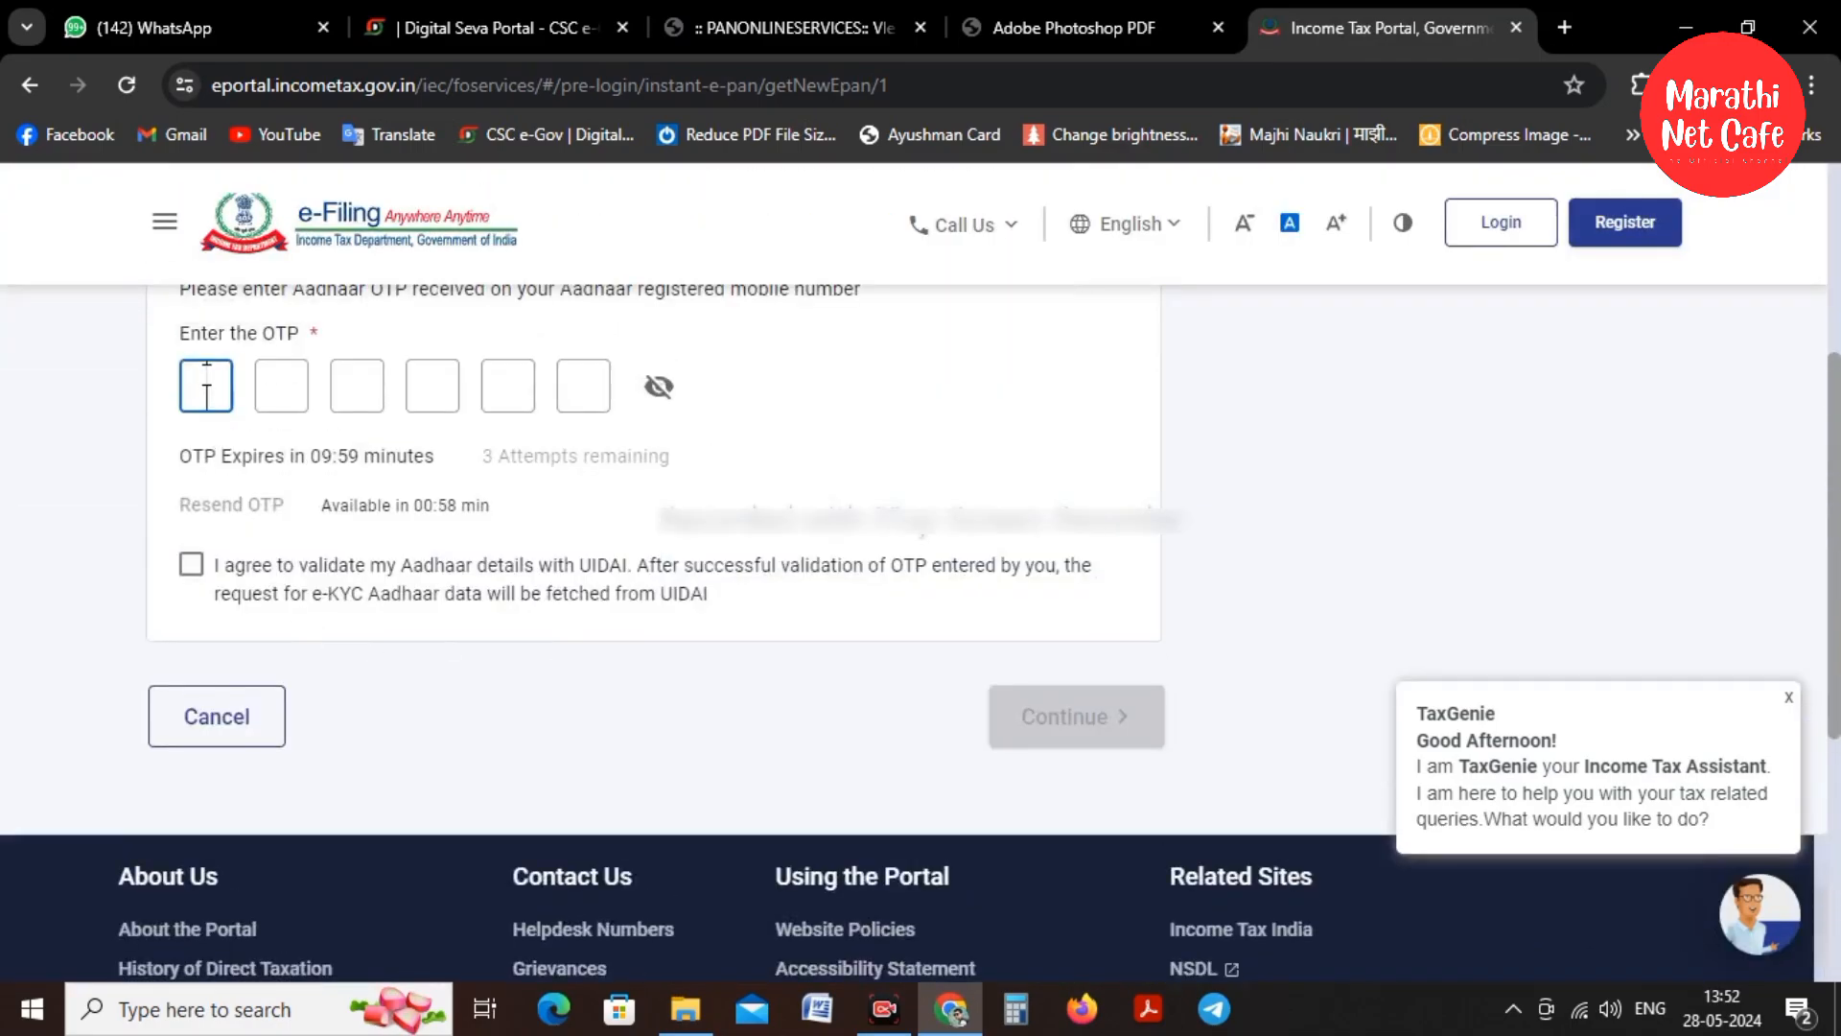
scroll(365, 521, "up", 2)
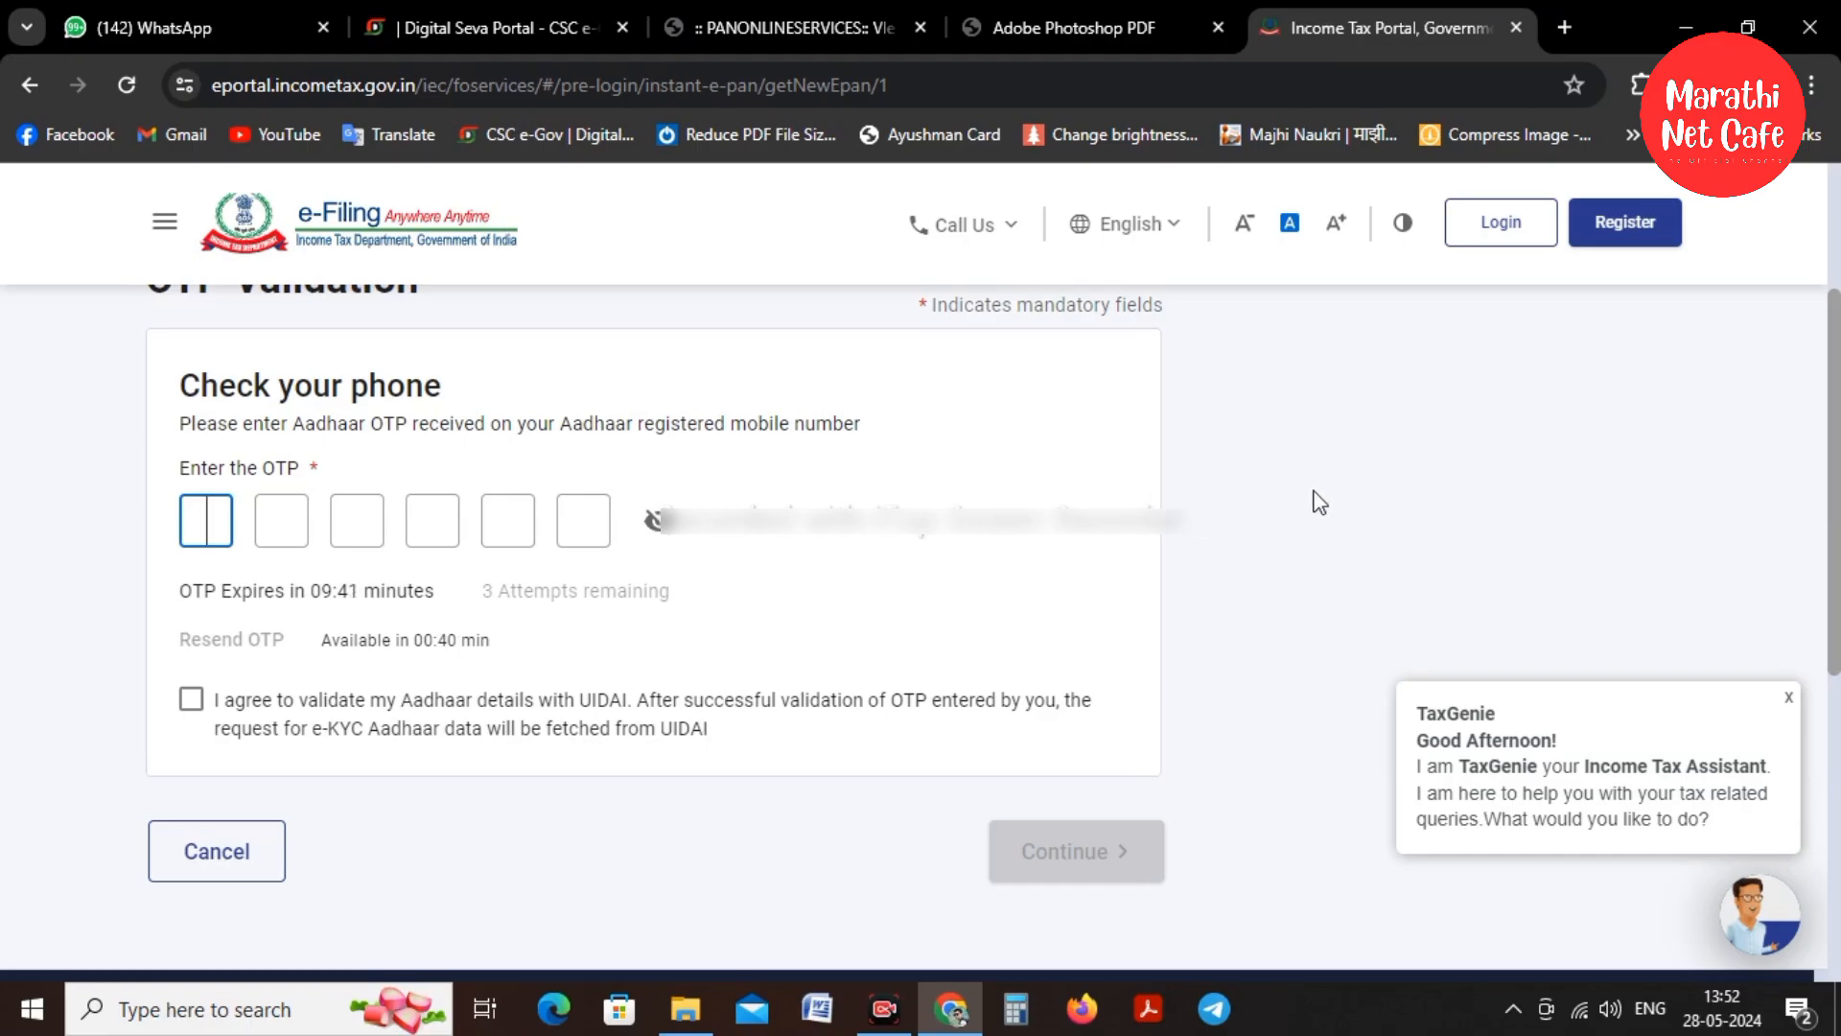
type("••")
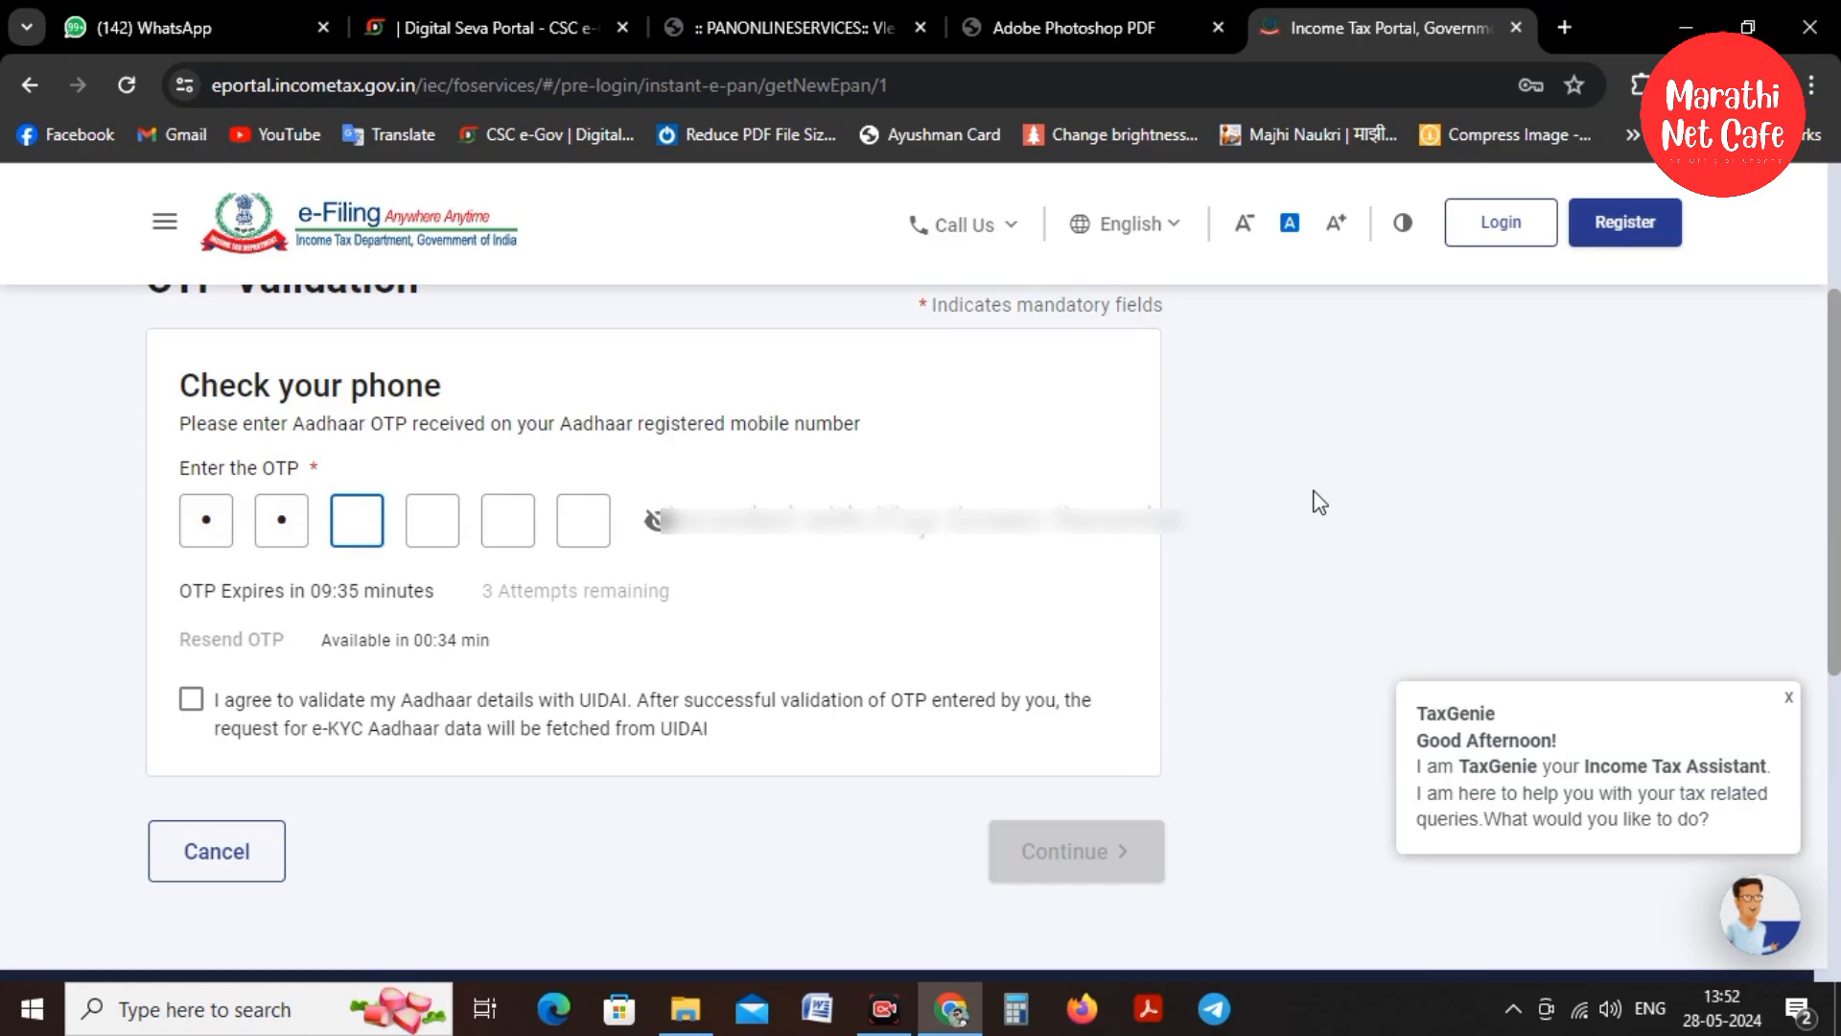
type("••••")
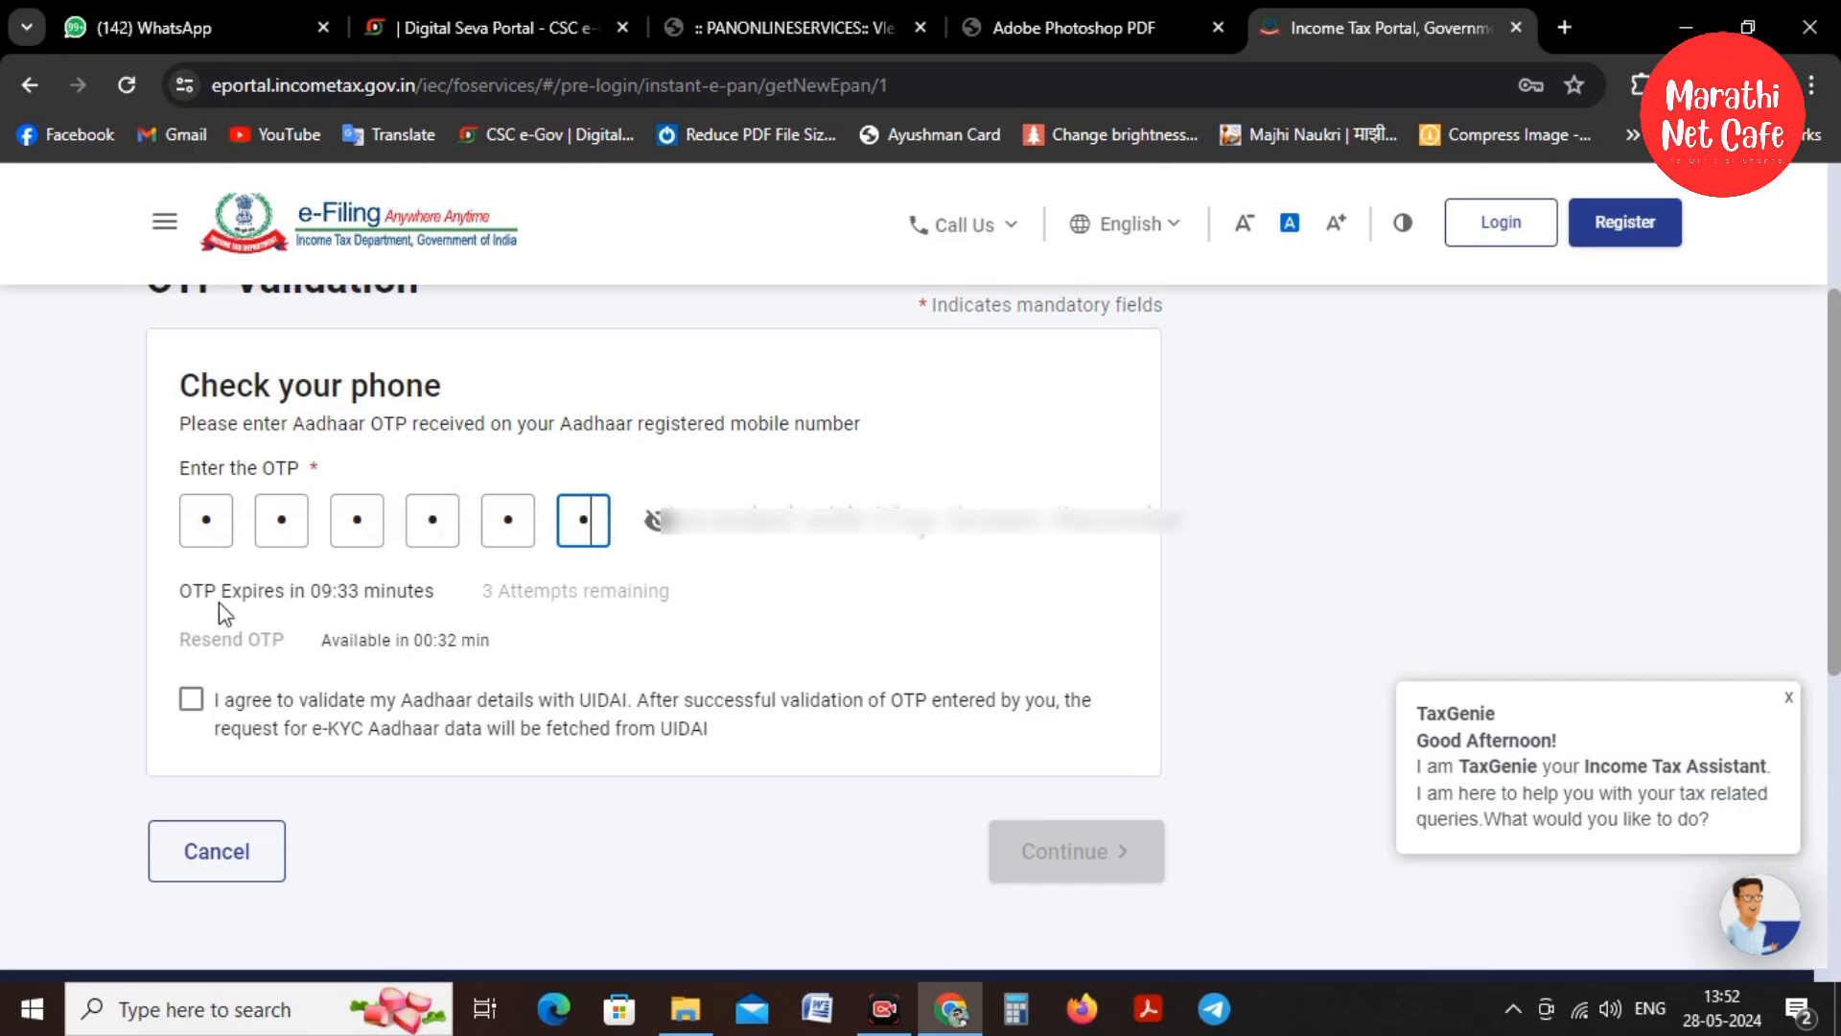
left_click(189, 700)
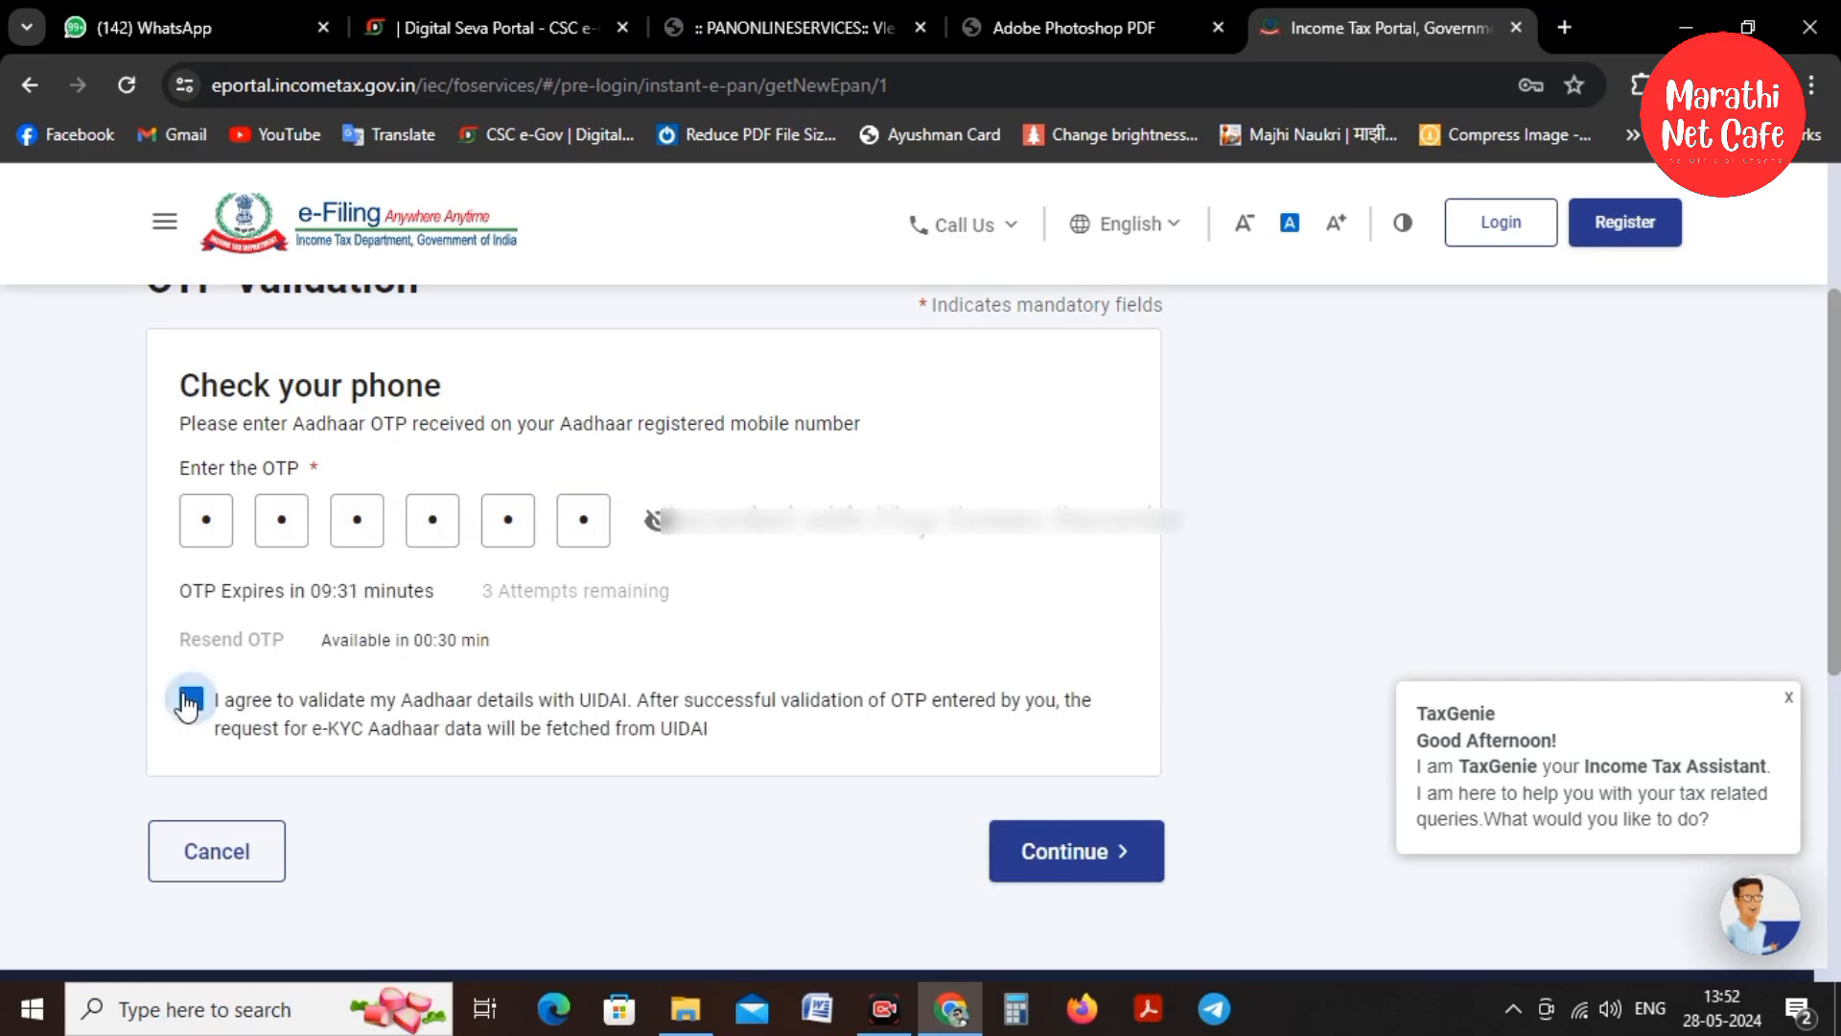
left_click(1059, 853)
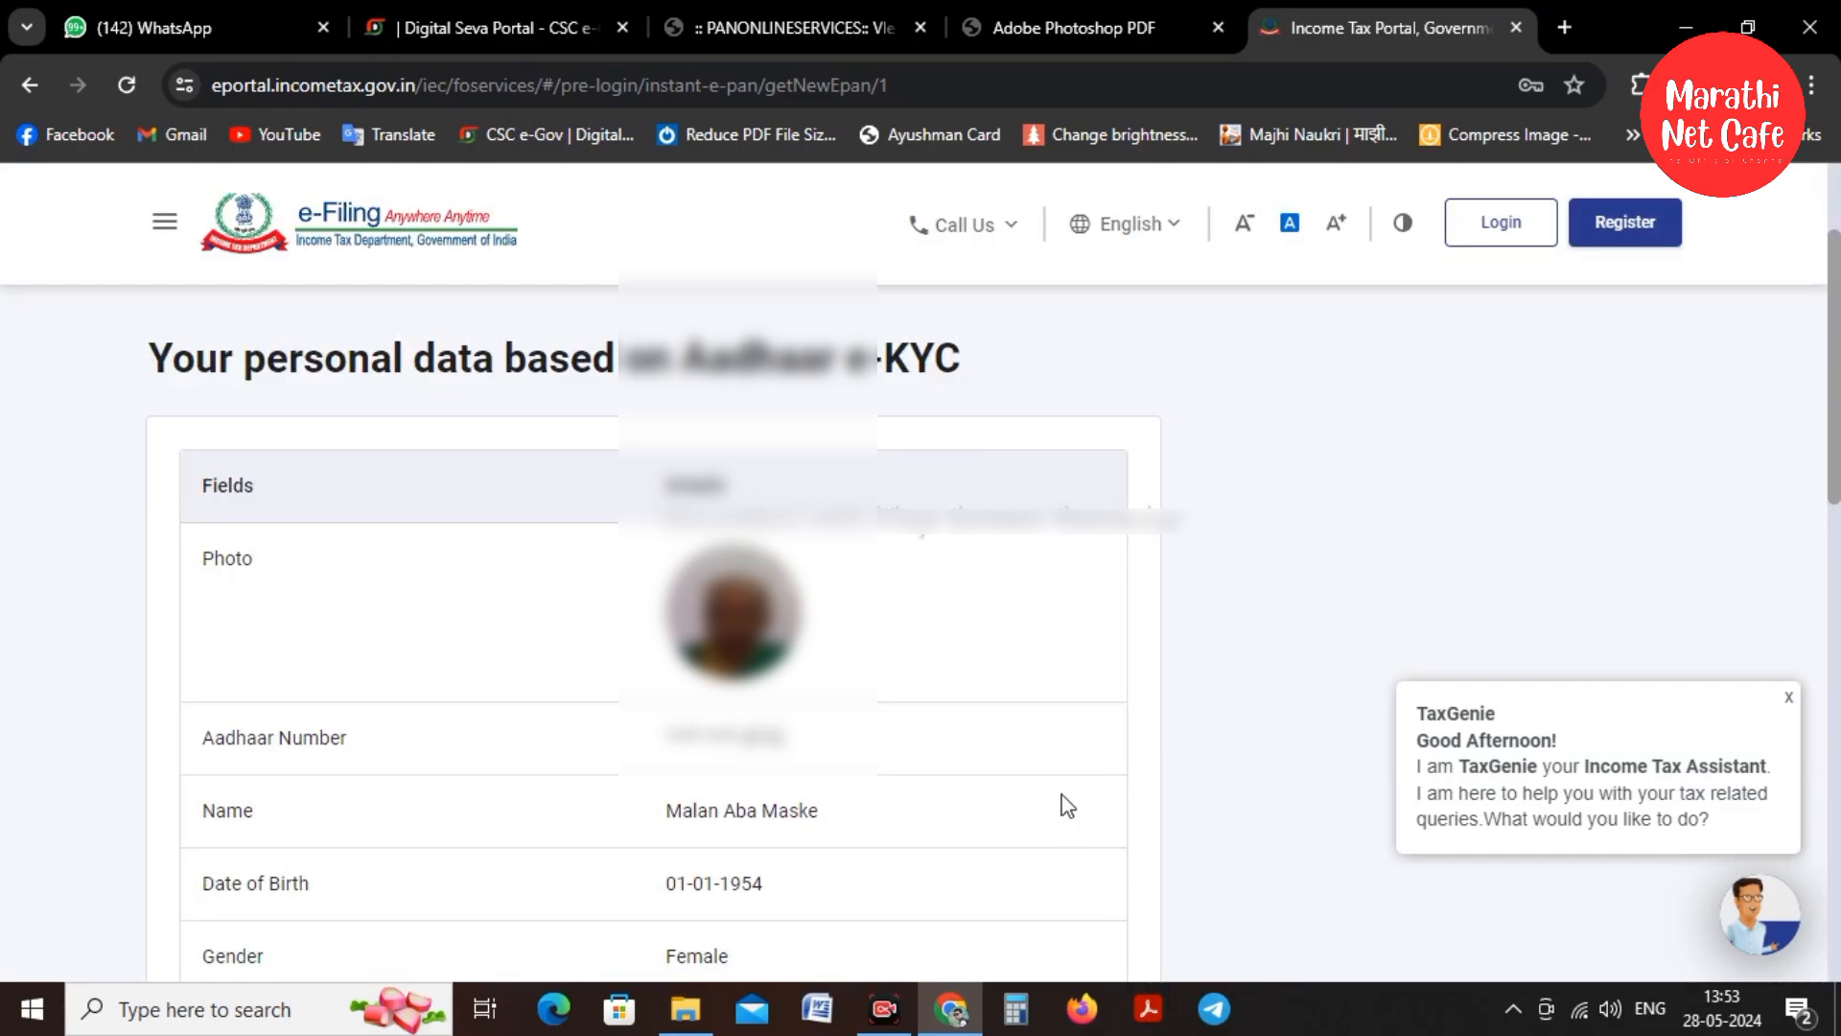
Review the Aadhaar e-KYC personal data, accept the declaration and submit the e-PAN request without validating the email ID
left_click_drag(1837, 348, 1836, 456)
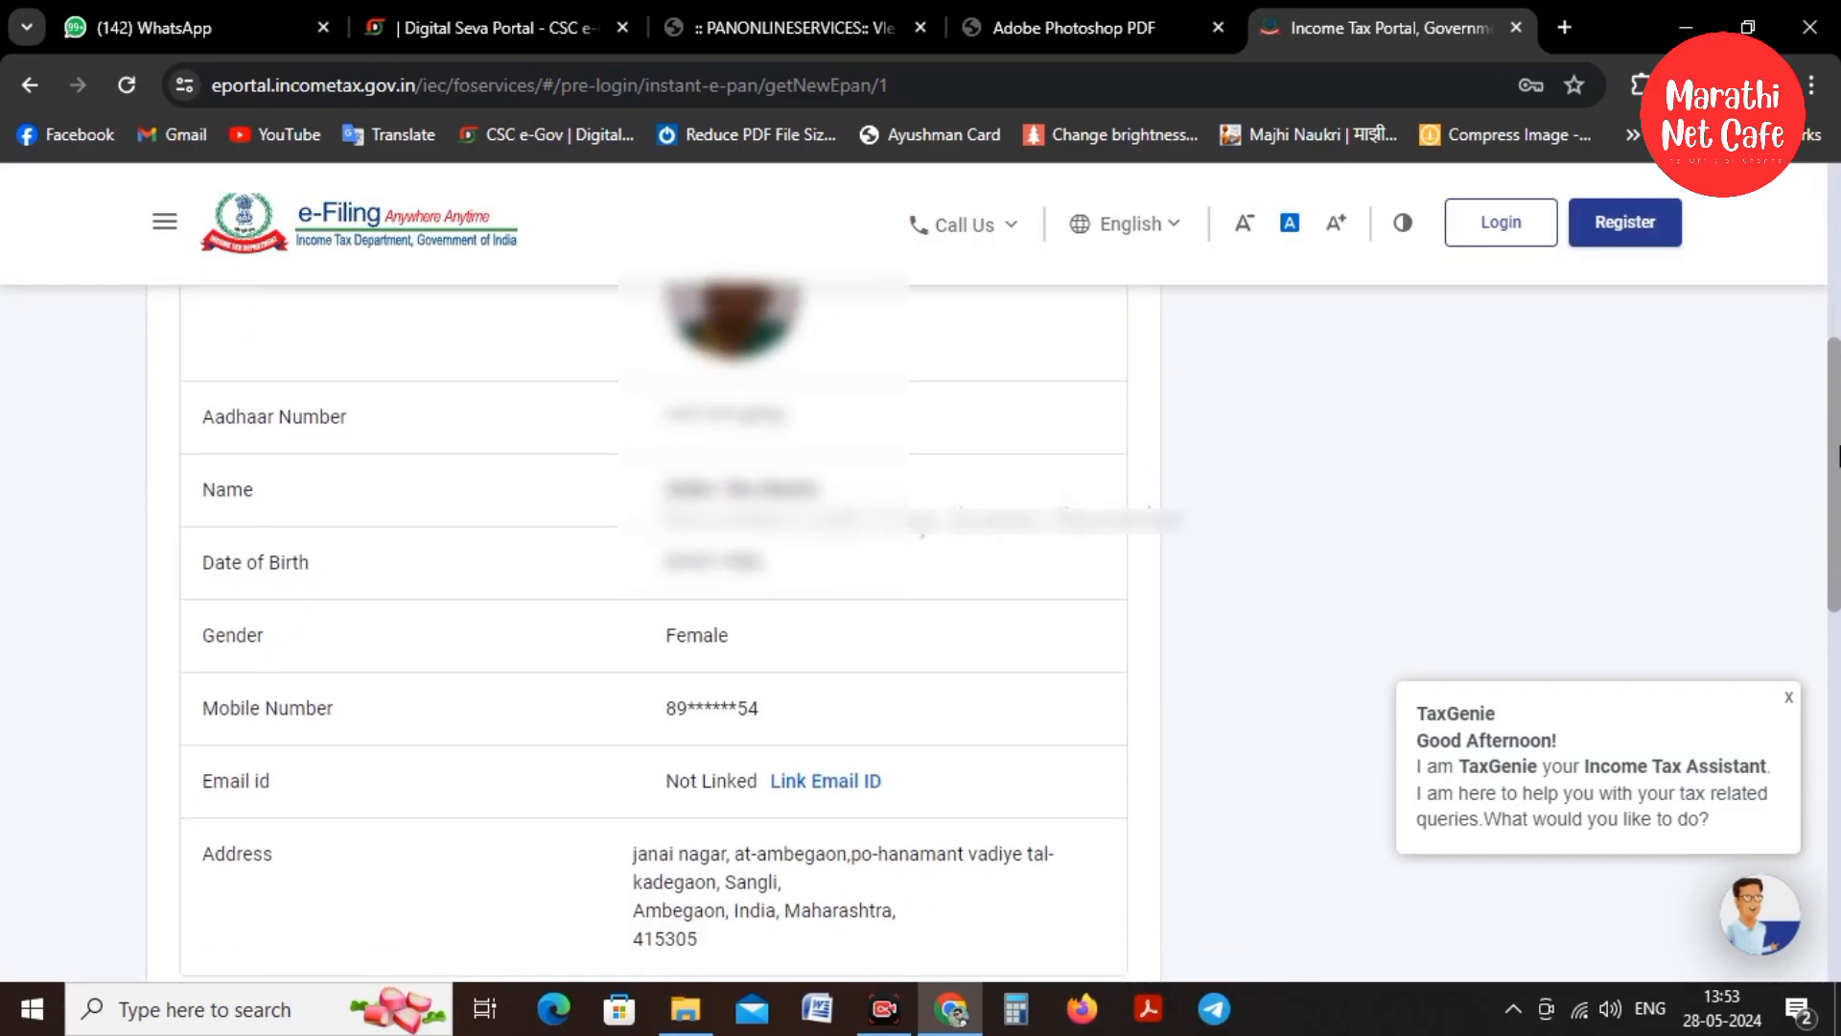
scroll(427, 732, "down", 1)
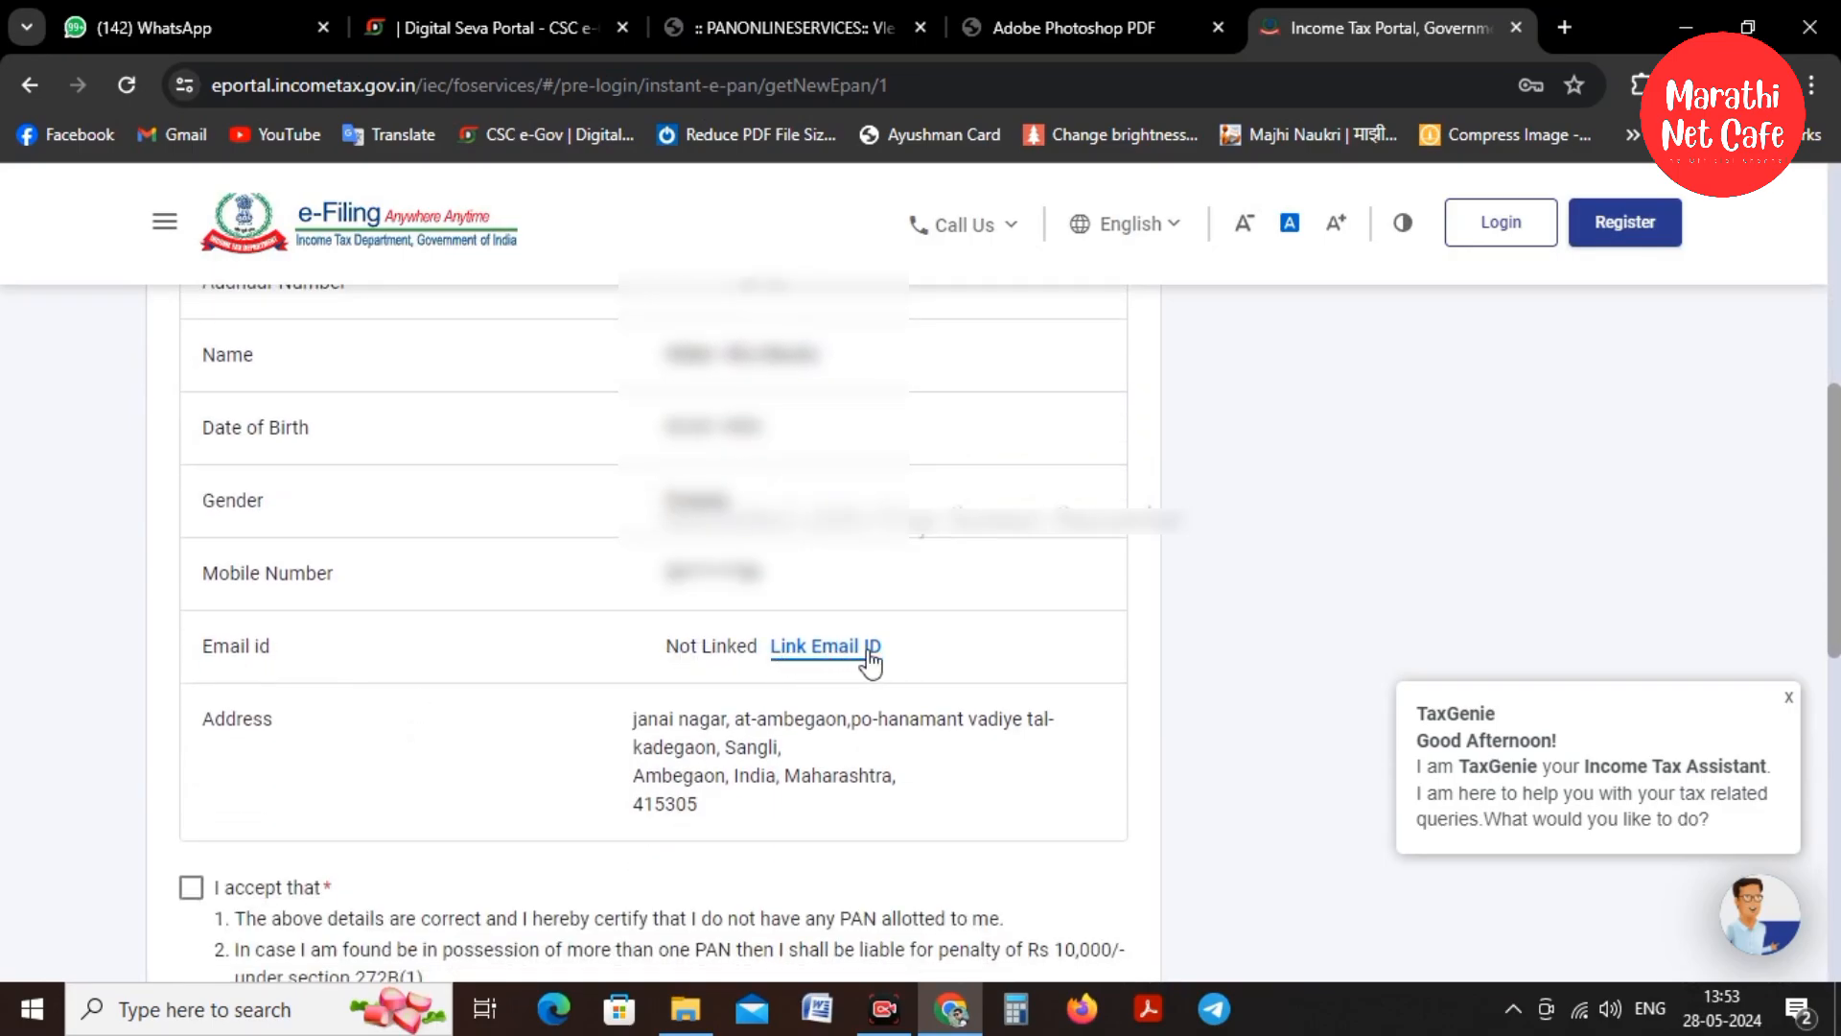
scroll(868, 662, "up", 3)
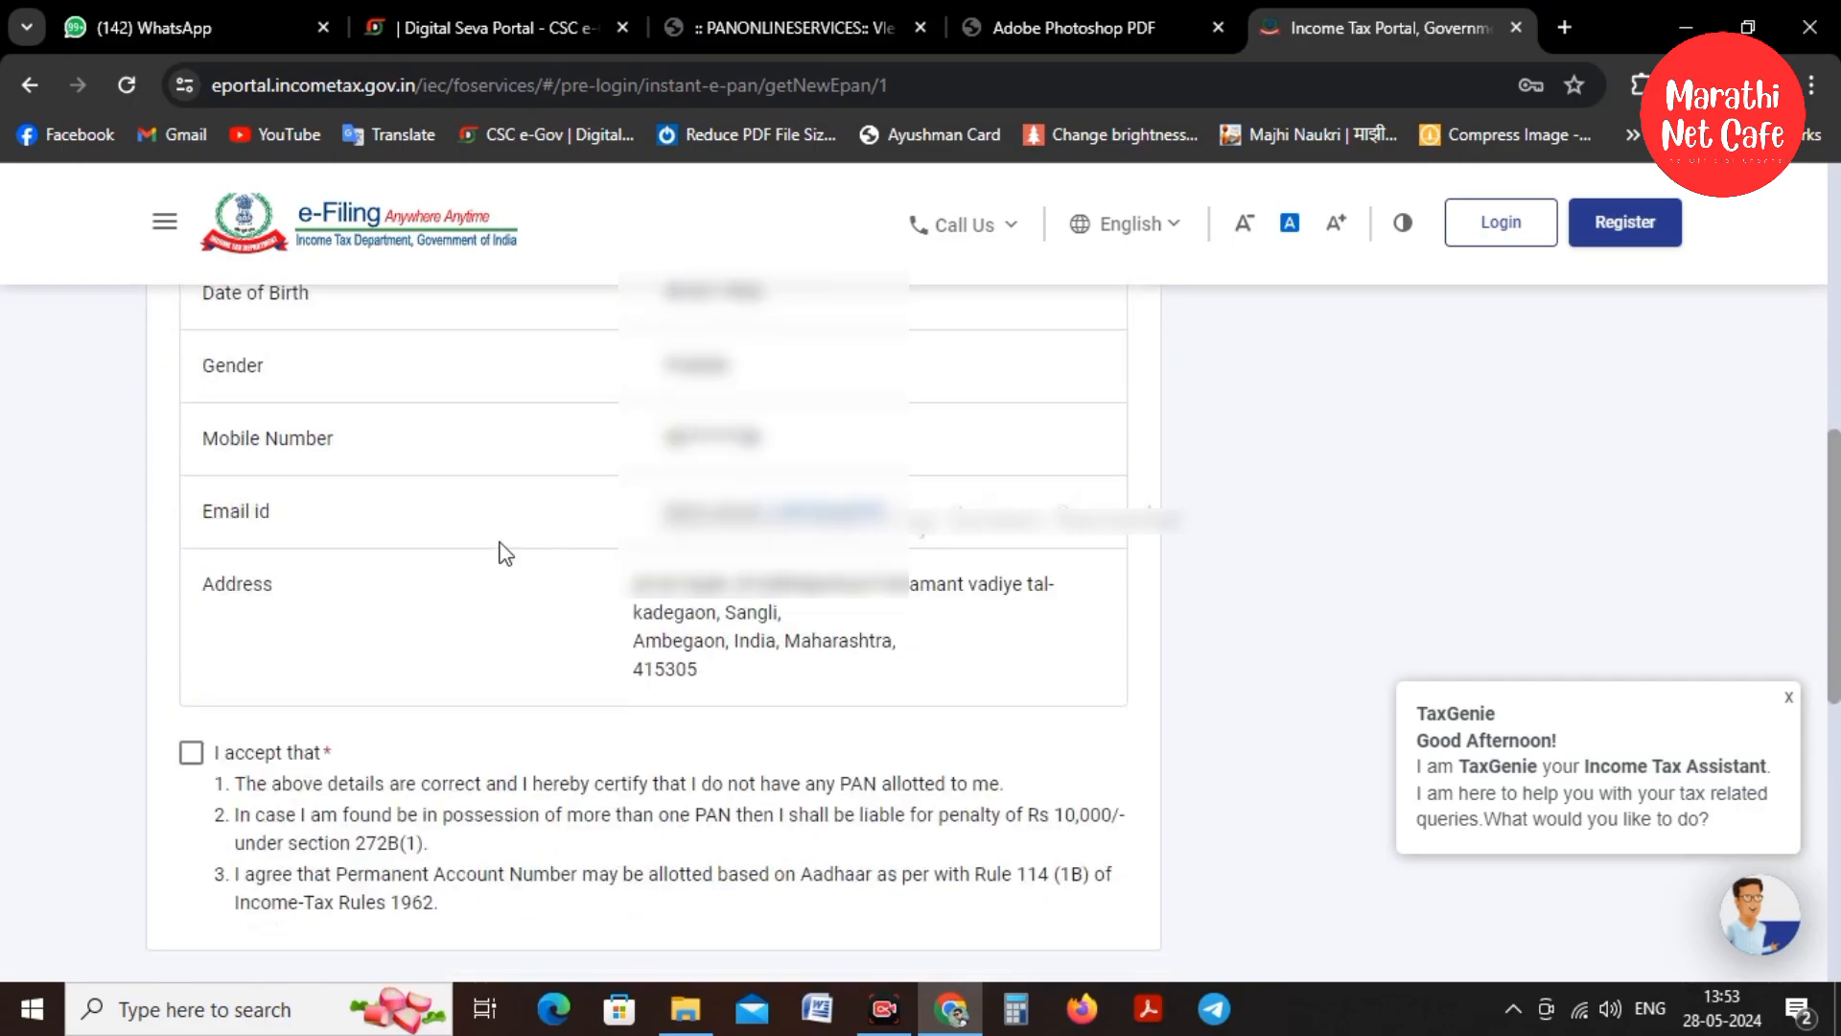
left_click(191, 754)
scroll(1052, 630, "down", 4)
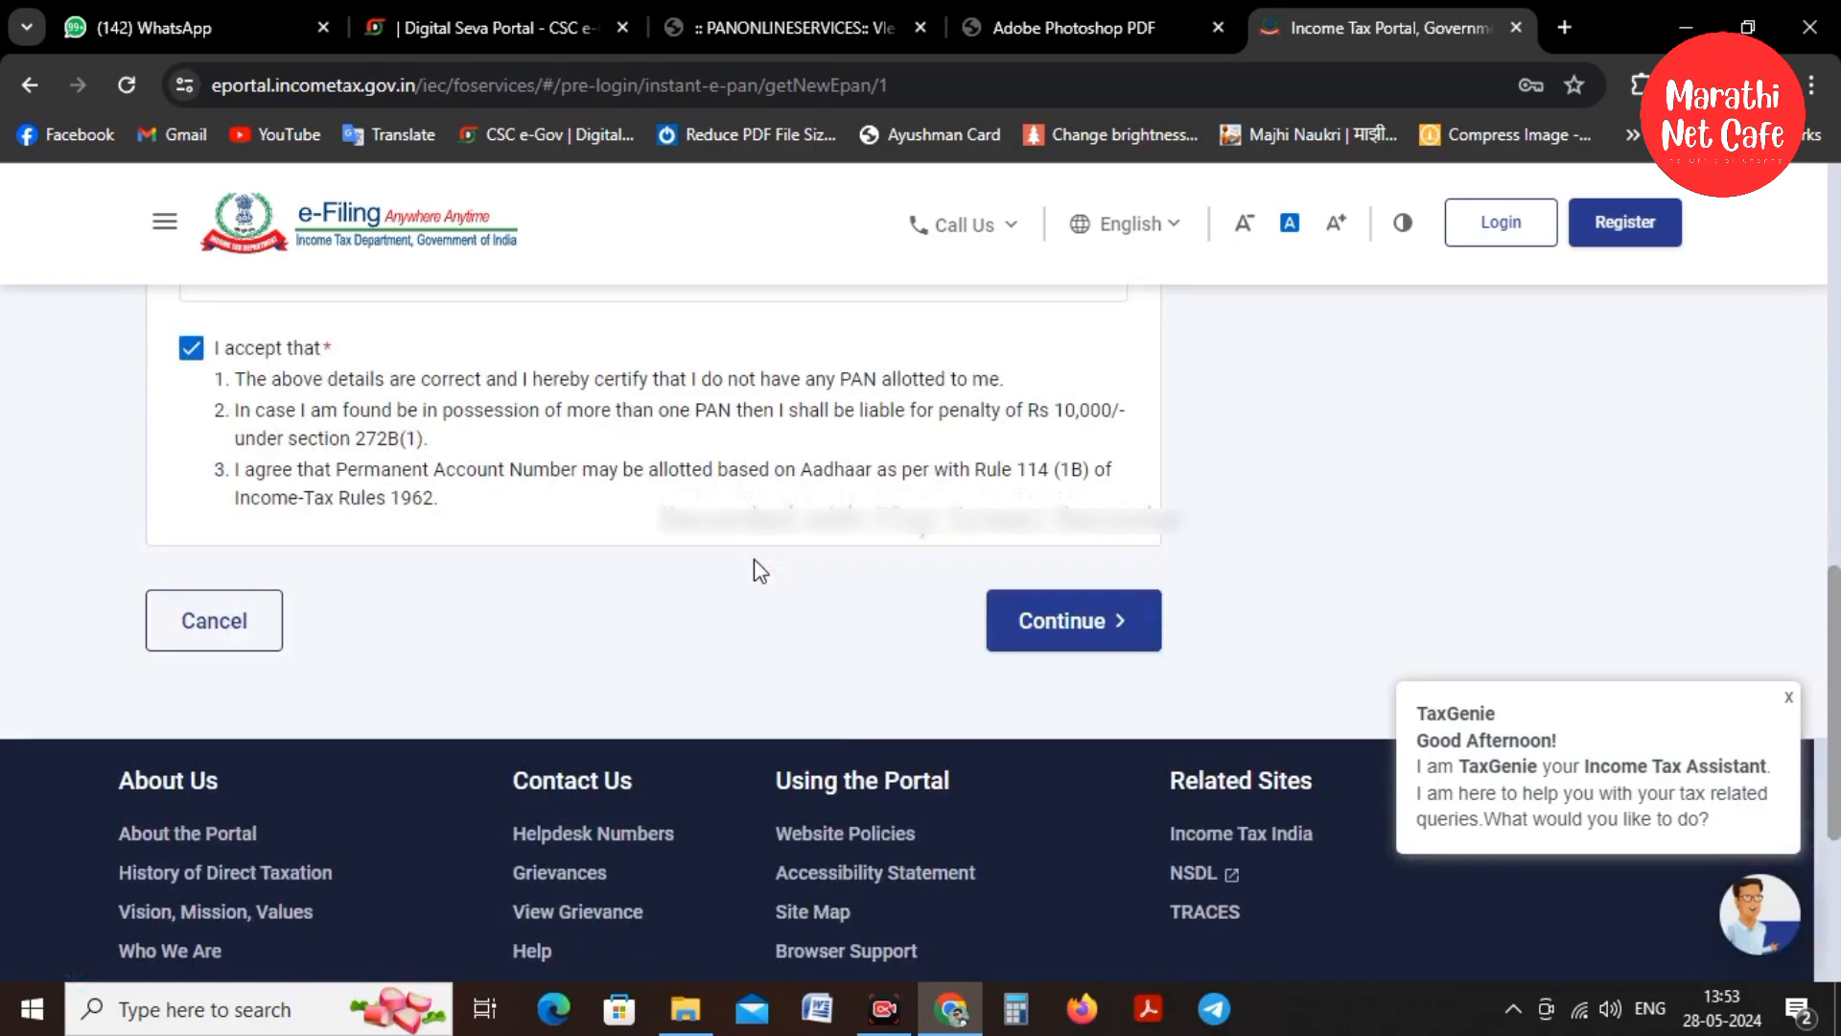
left_click(1053, 630)
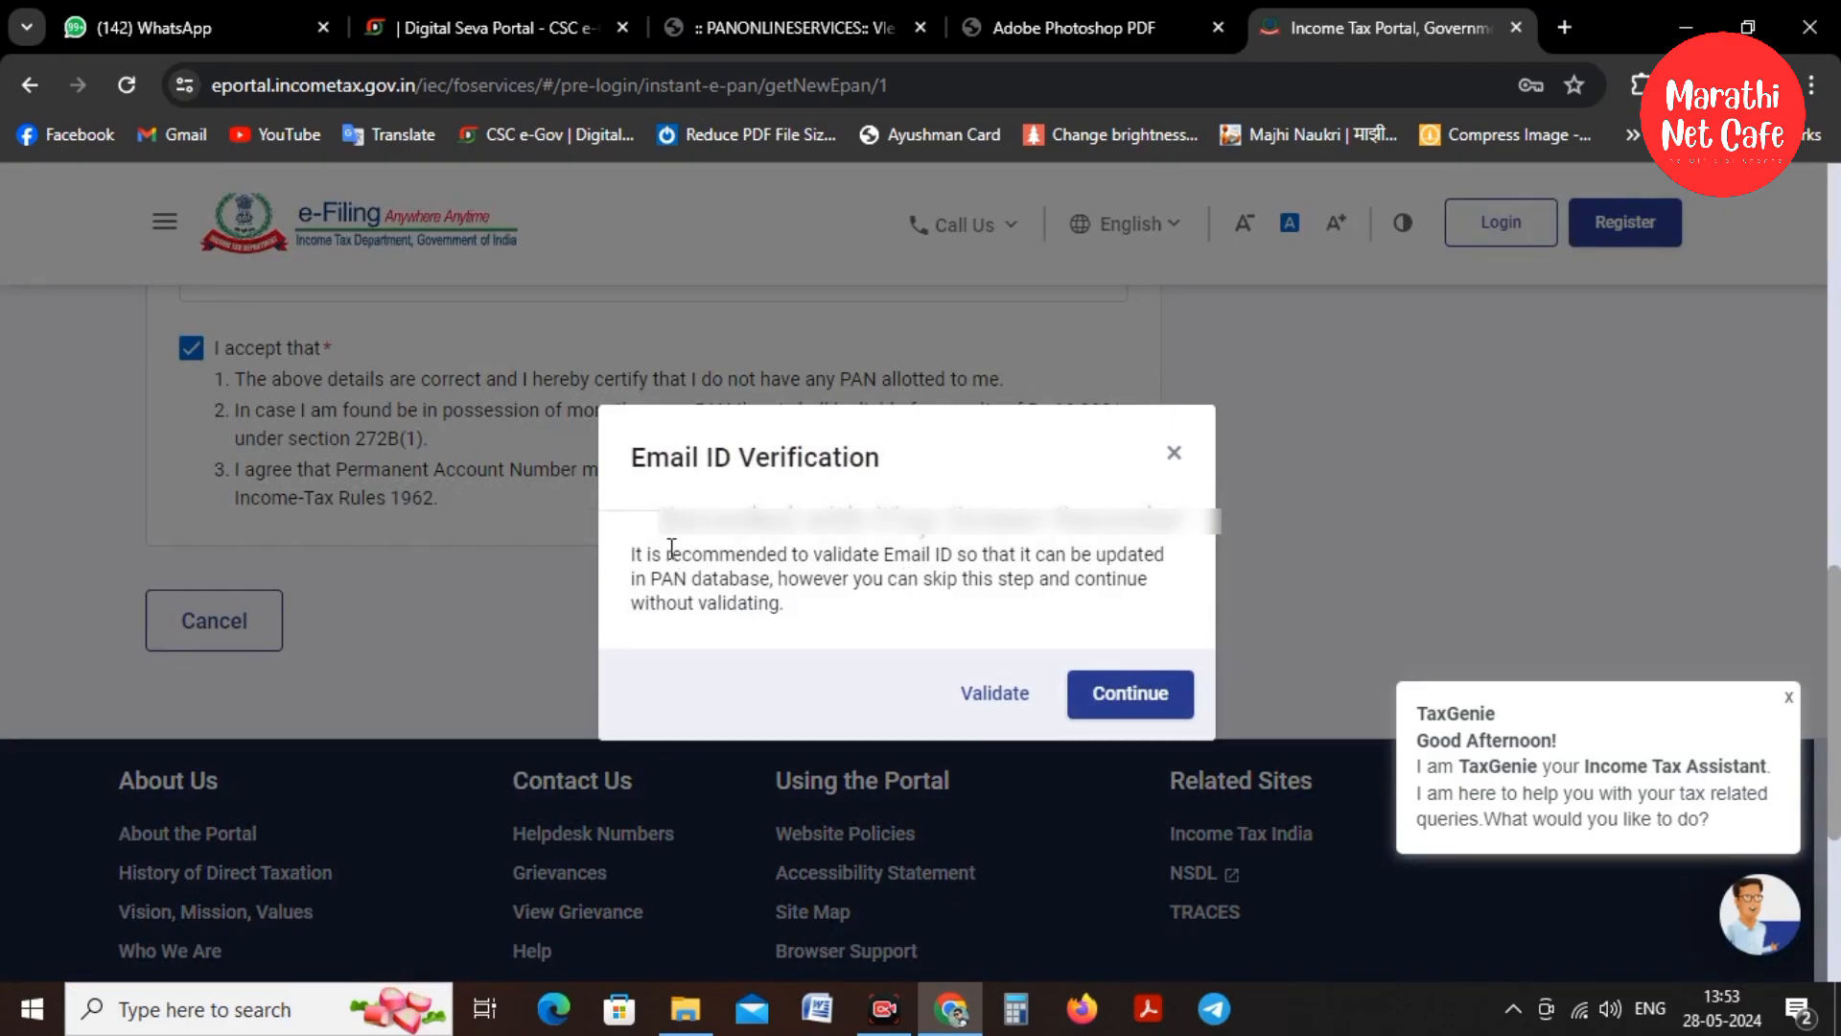
left_click(1132, 714)
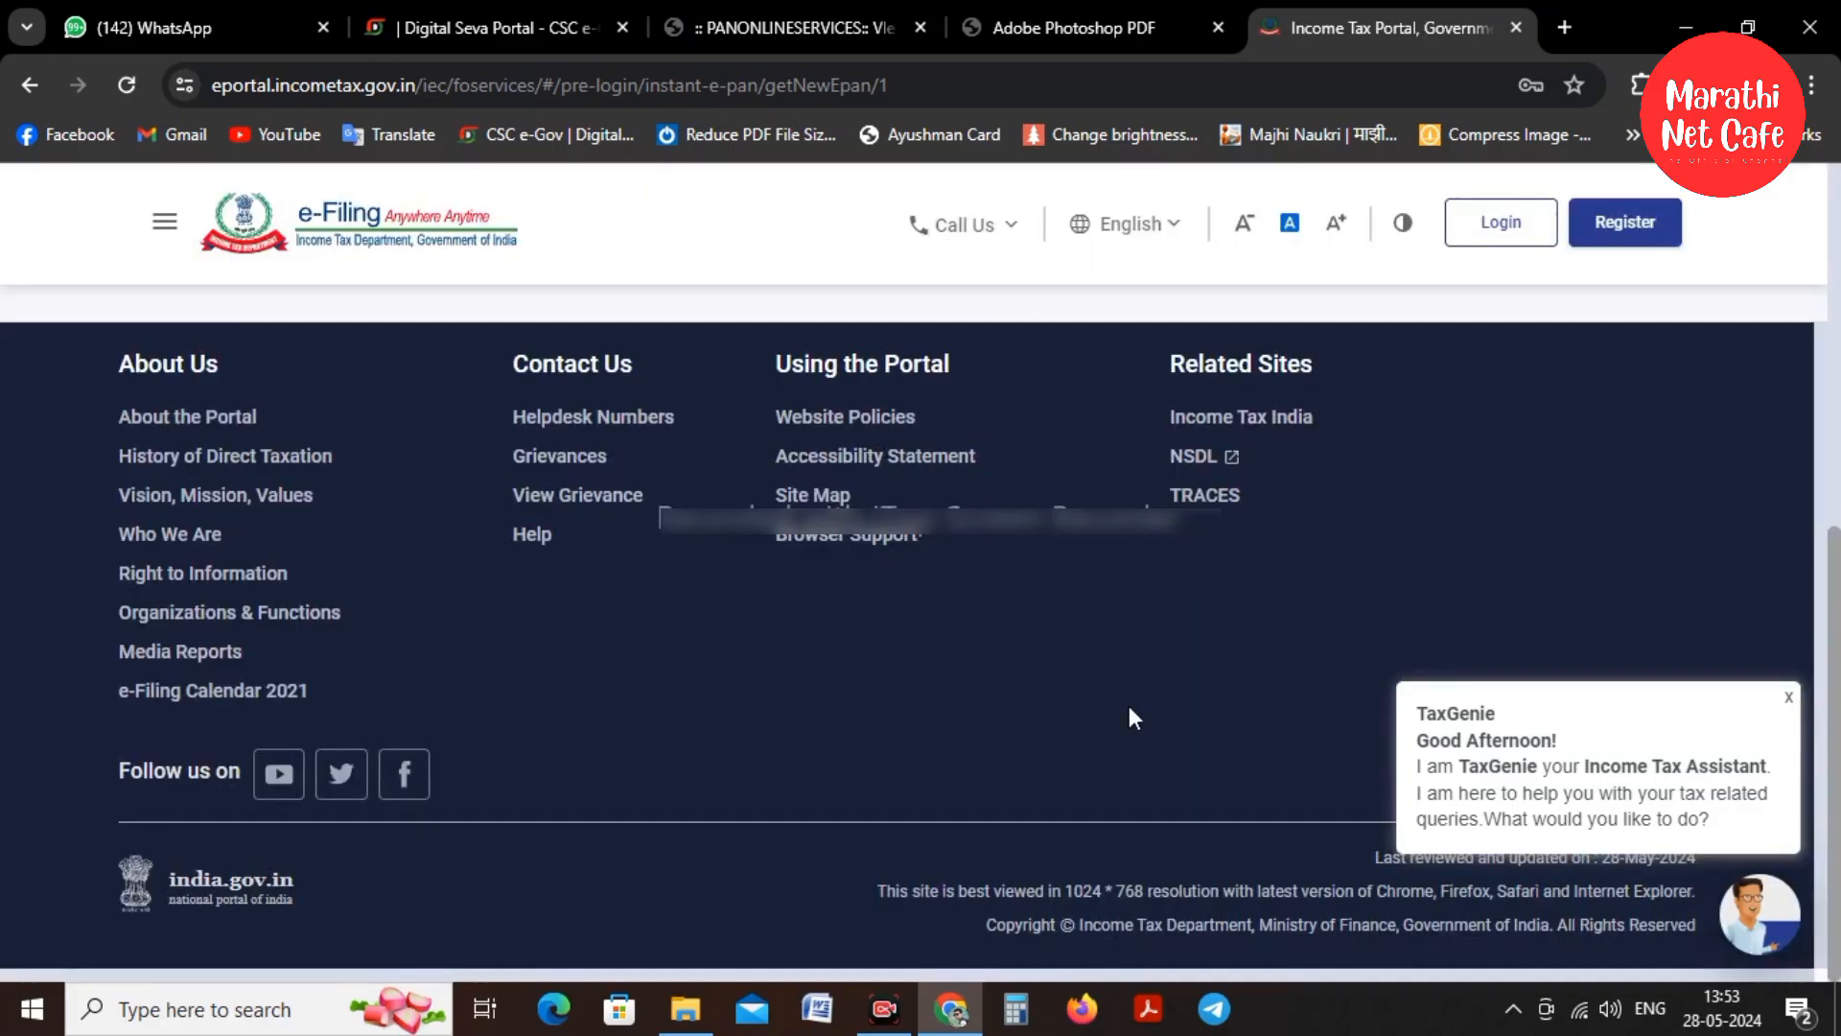
View the e-PAN request's submission confirmation and dismiss the TaxGenie message
scroll(1132, 717, "up", 8)
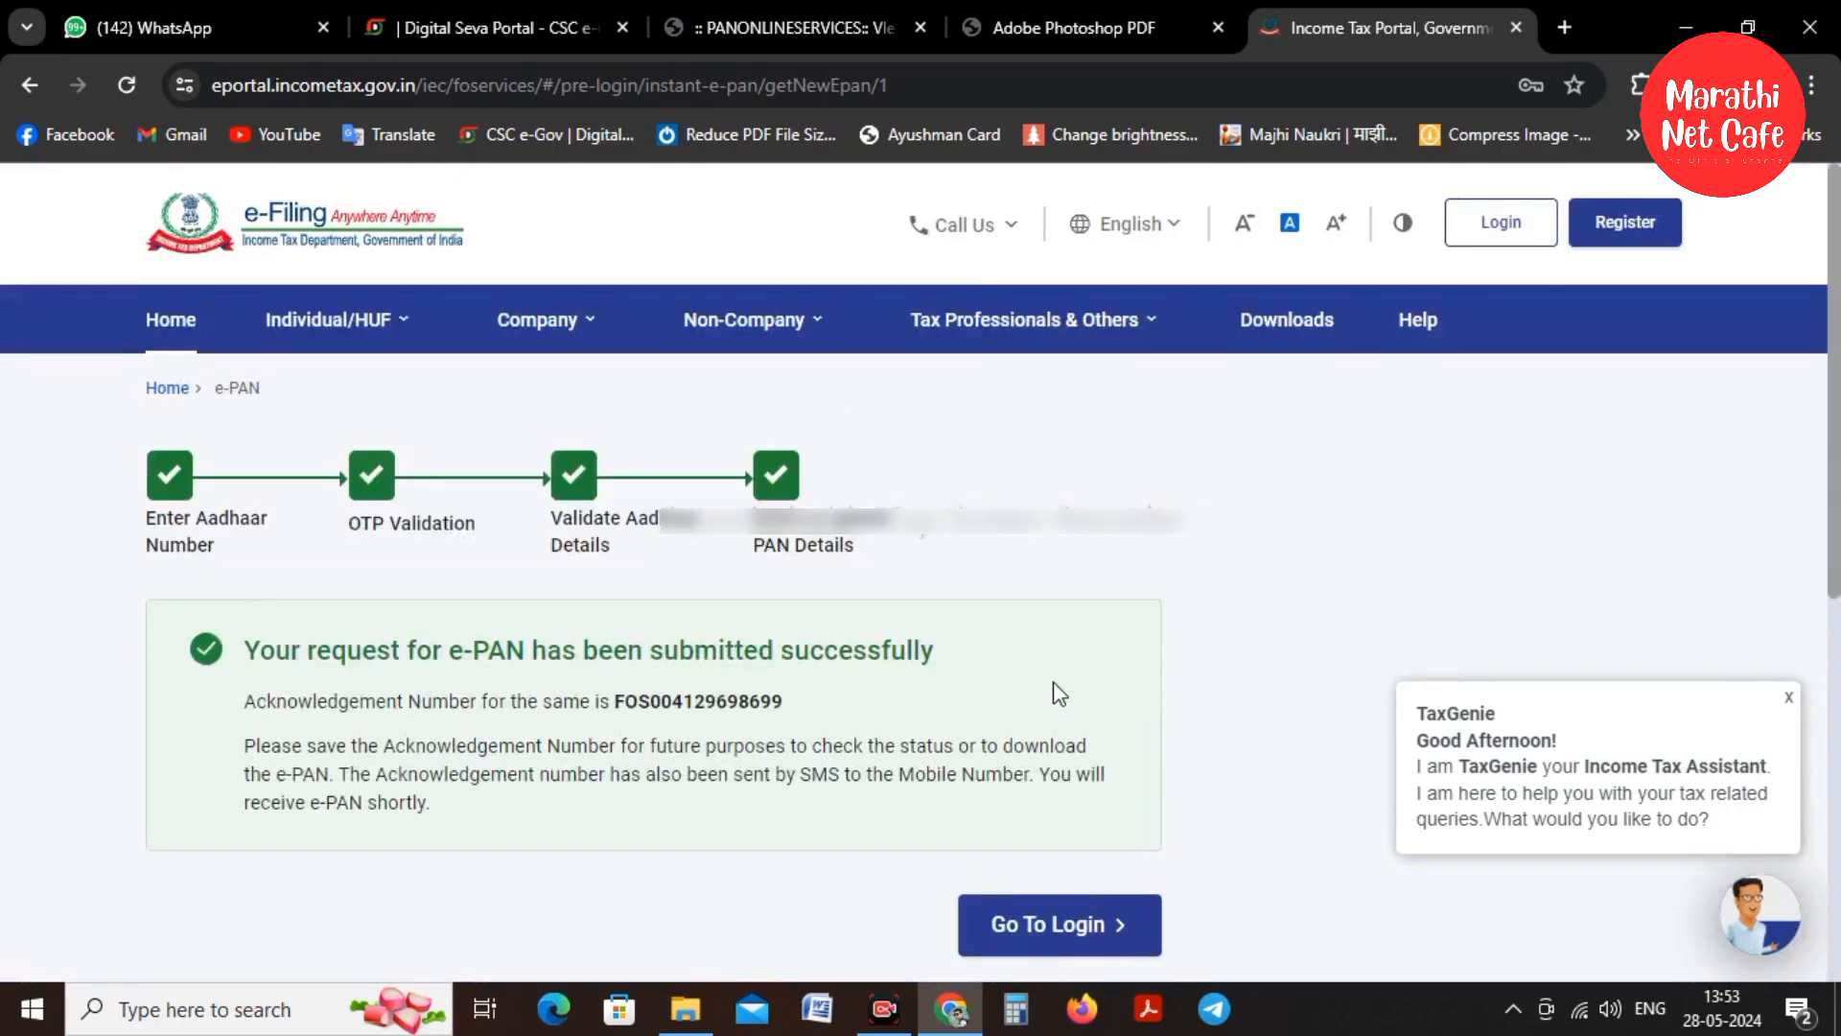
left_click(1787, 698)
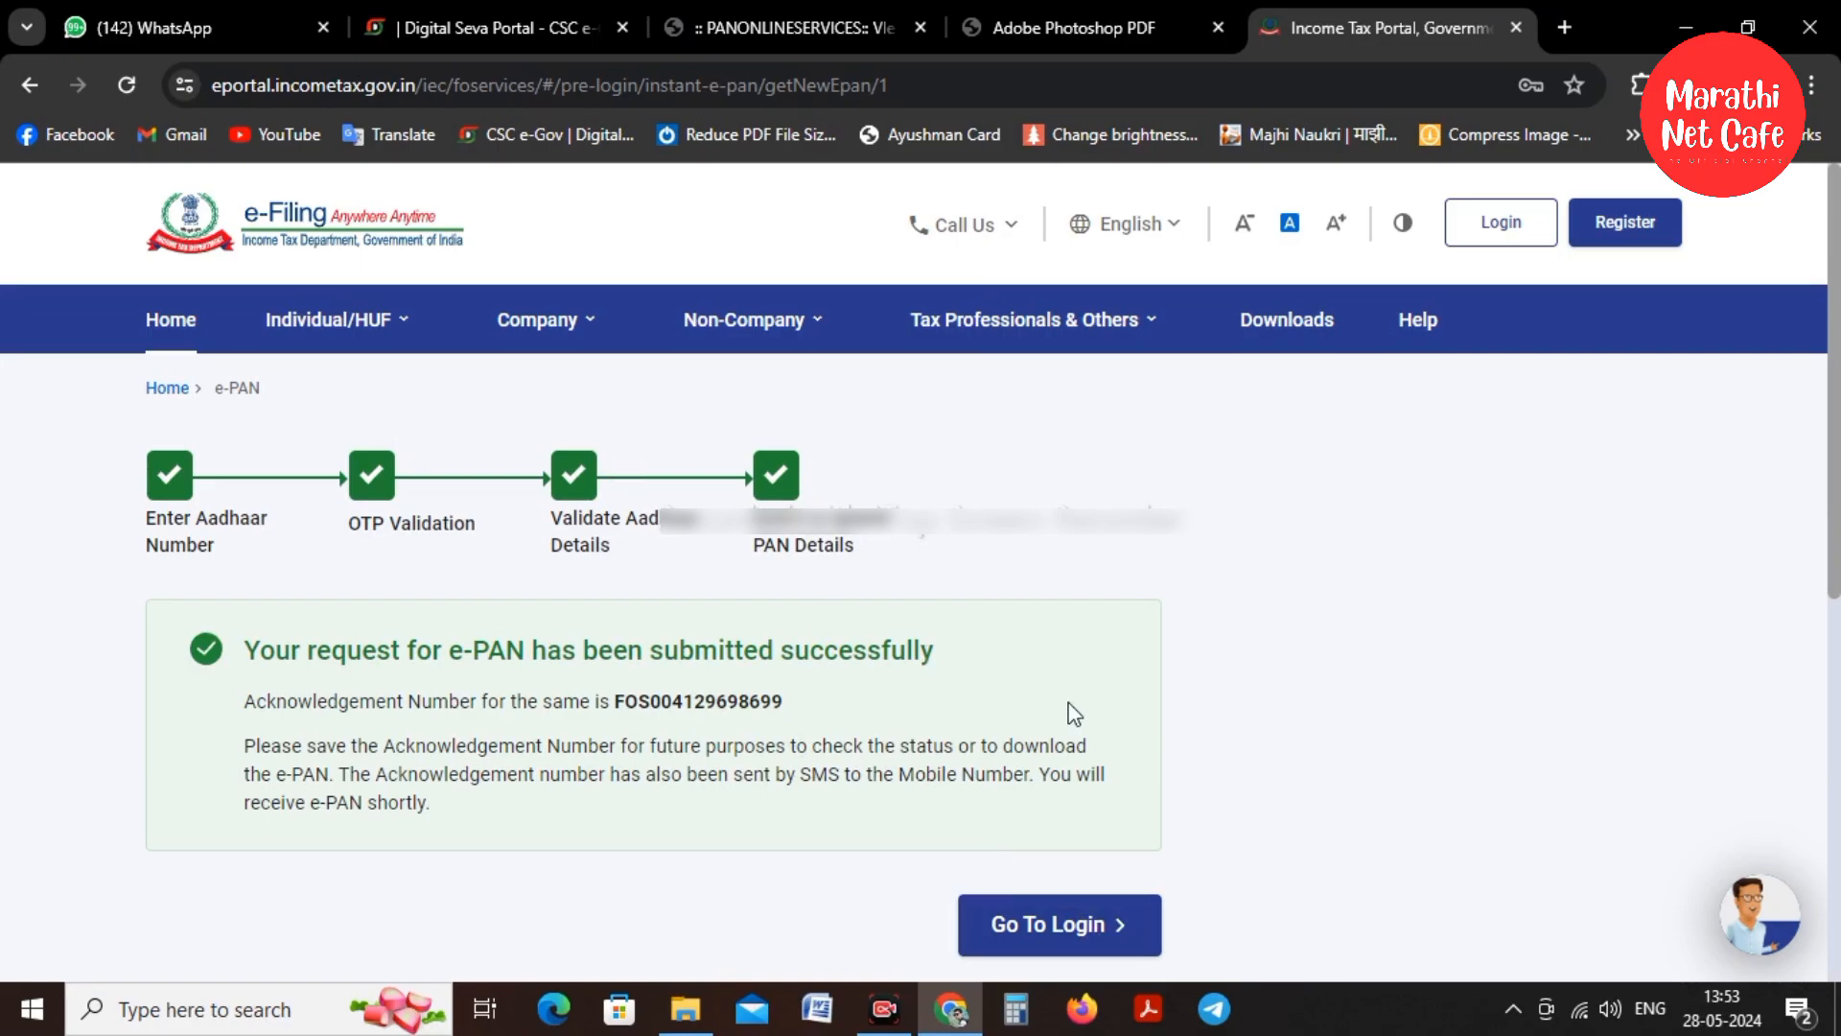
left_click(890, 1009)
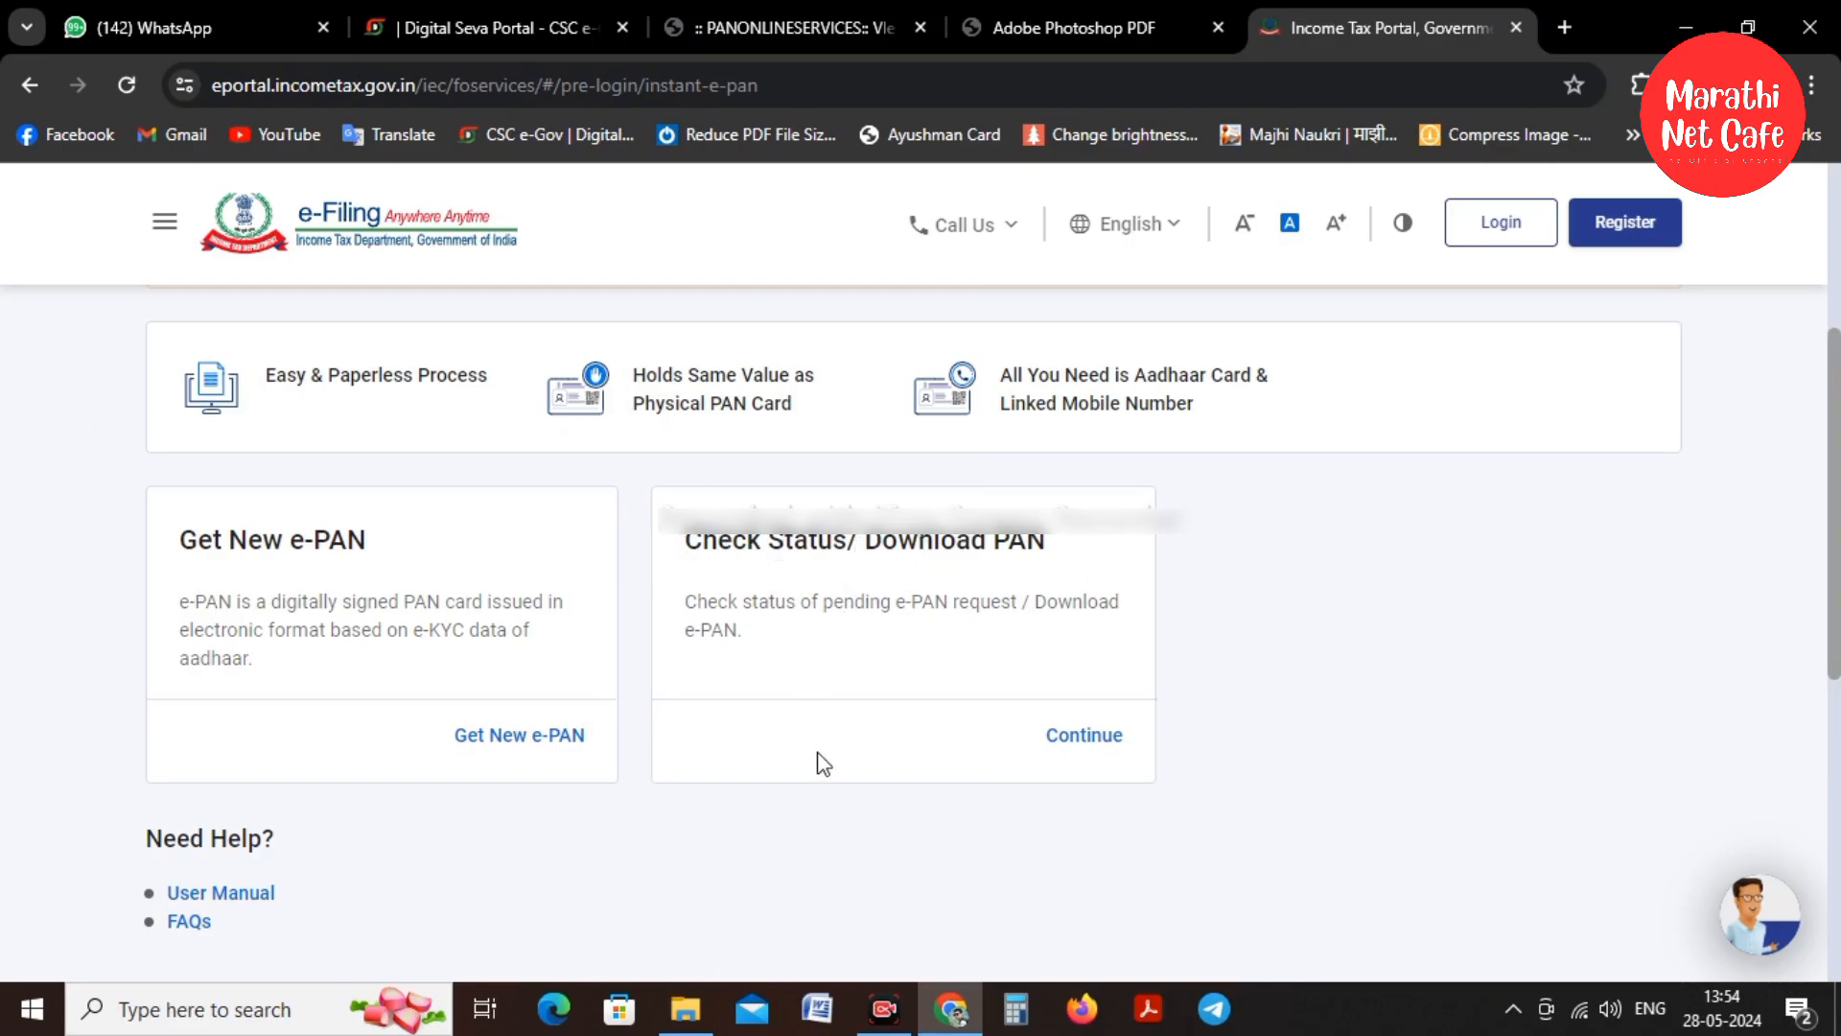
Open the Check Status/ Download PAN form from the e-PAN service page
left_click(1084, 750)
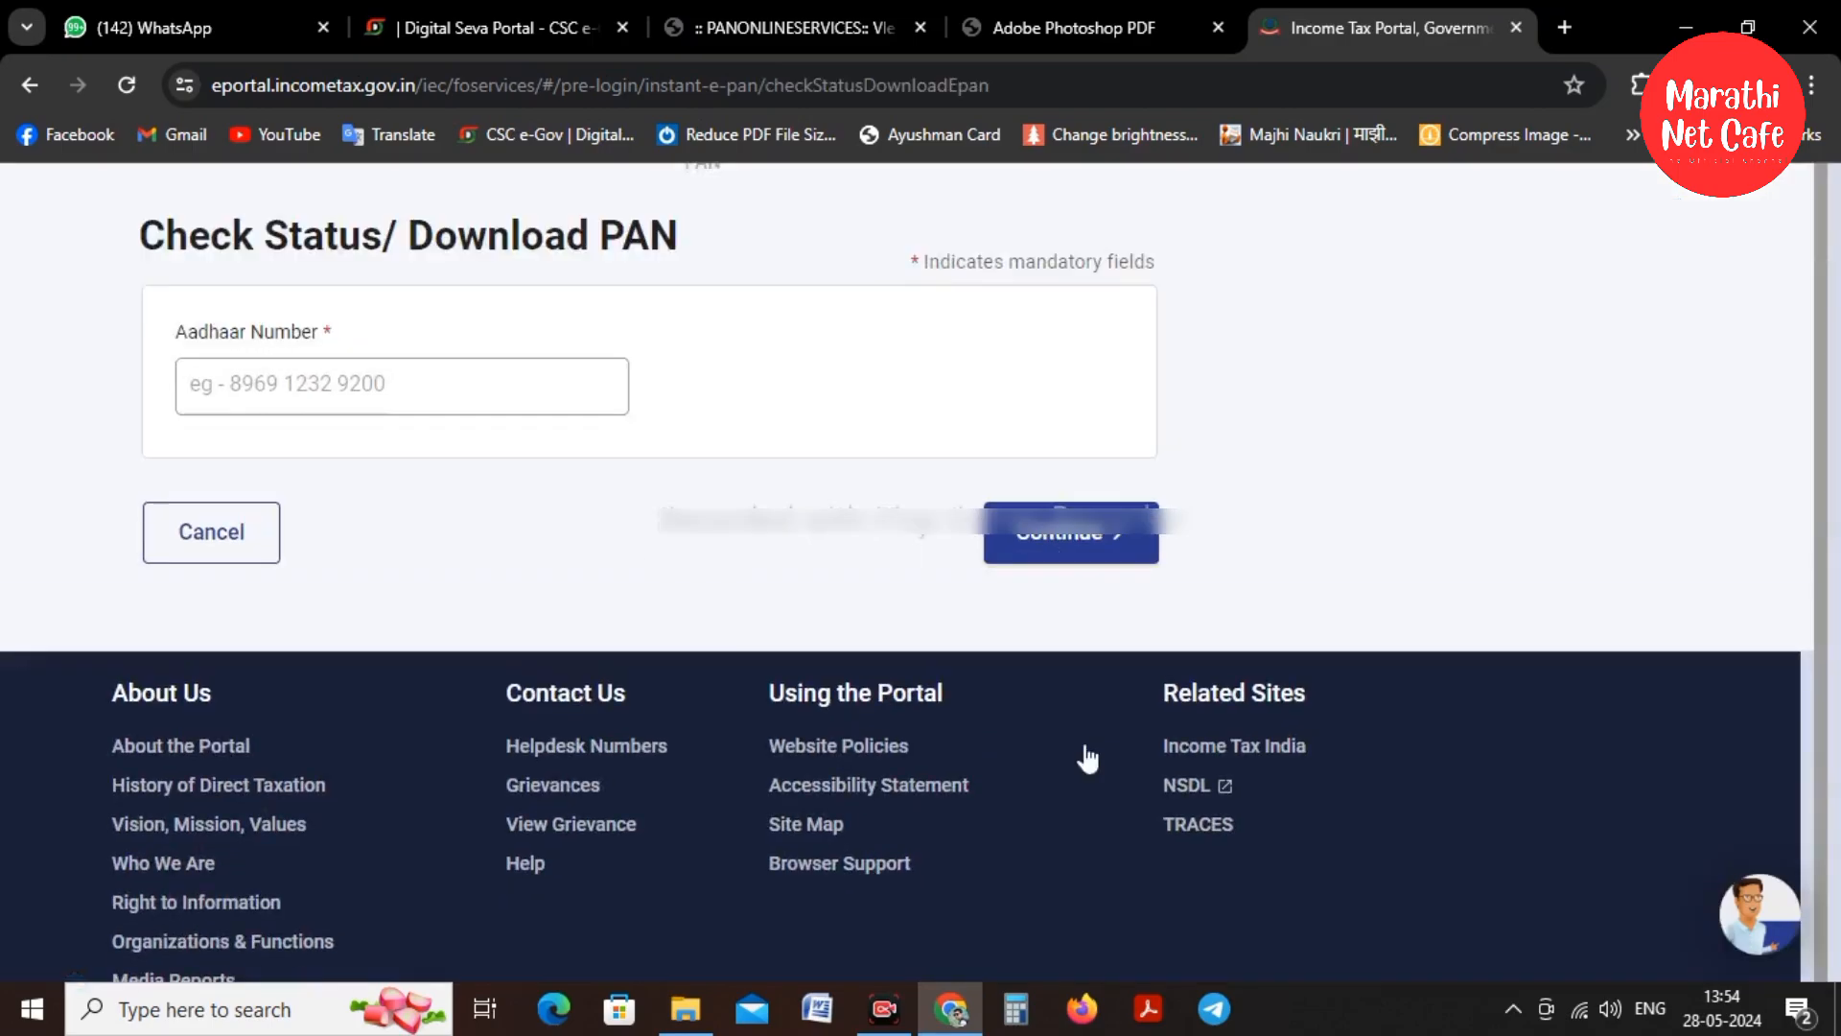
scroll(1086, 758, "up", 3)
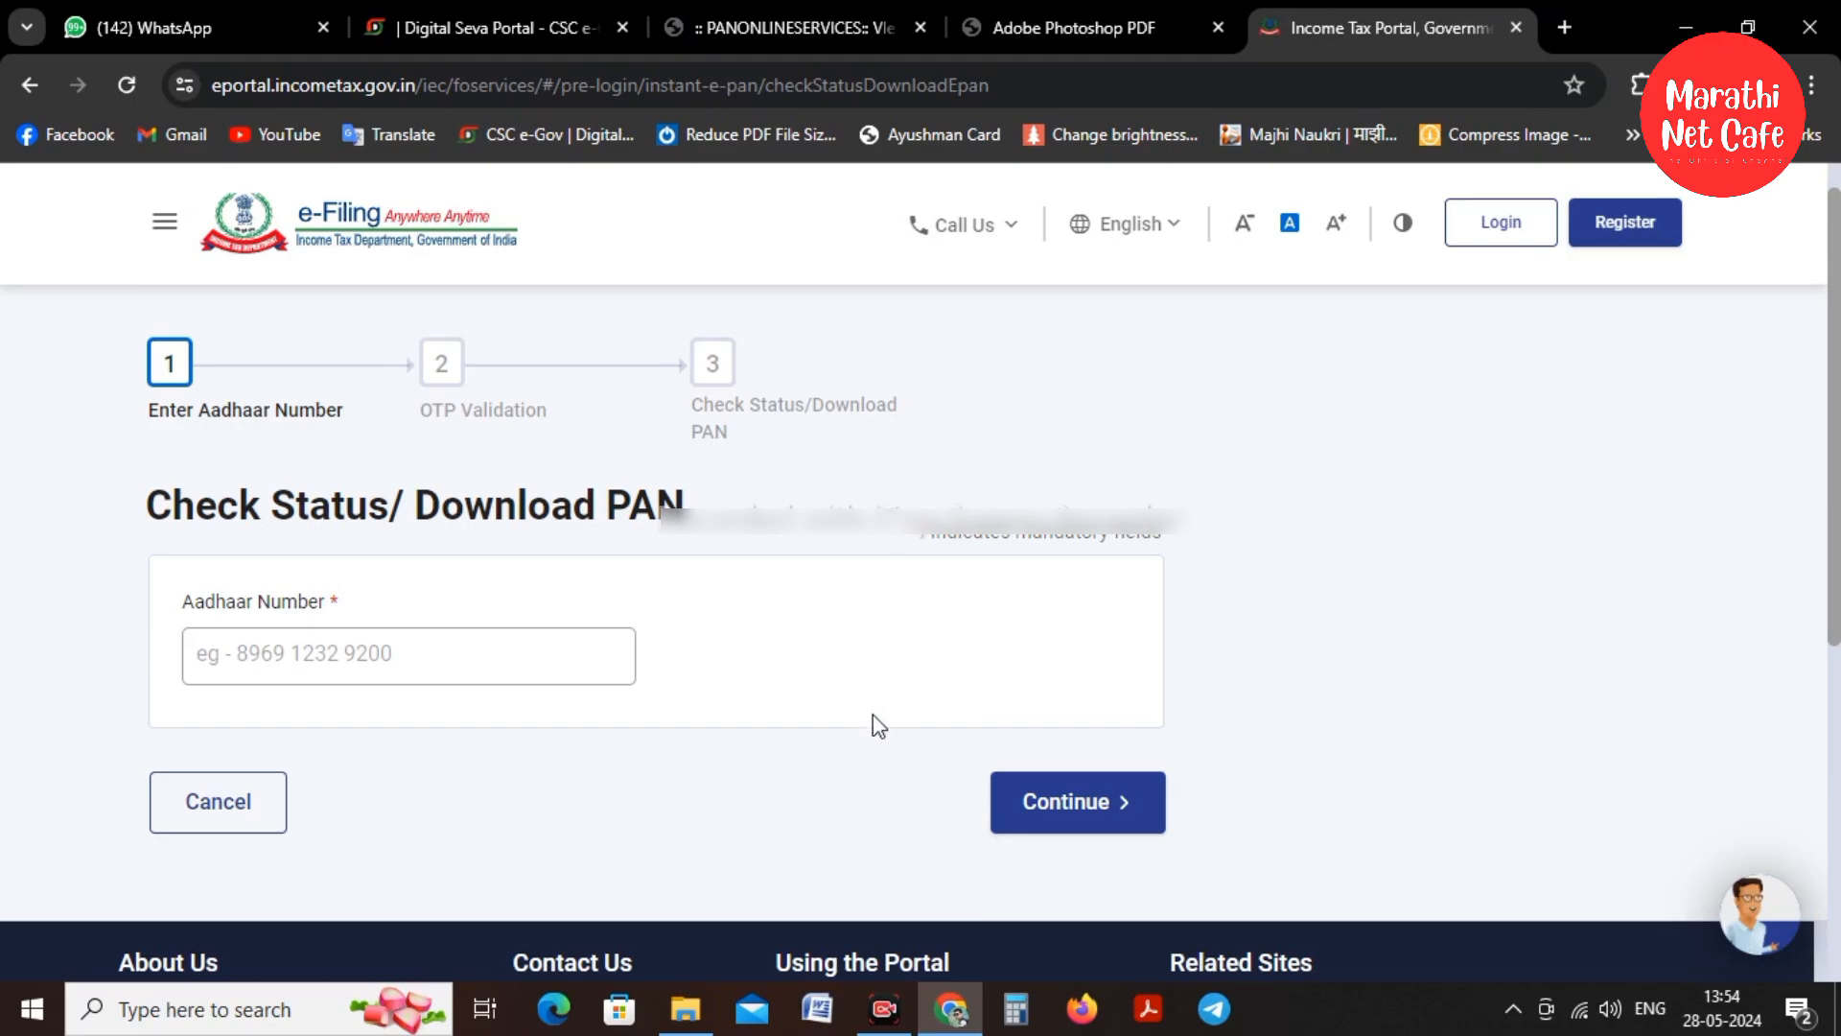
left_click(882, 1009)
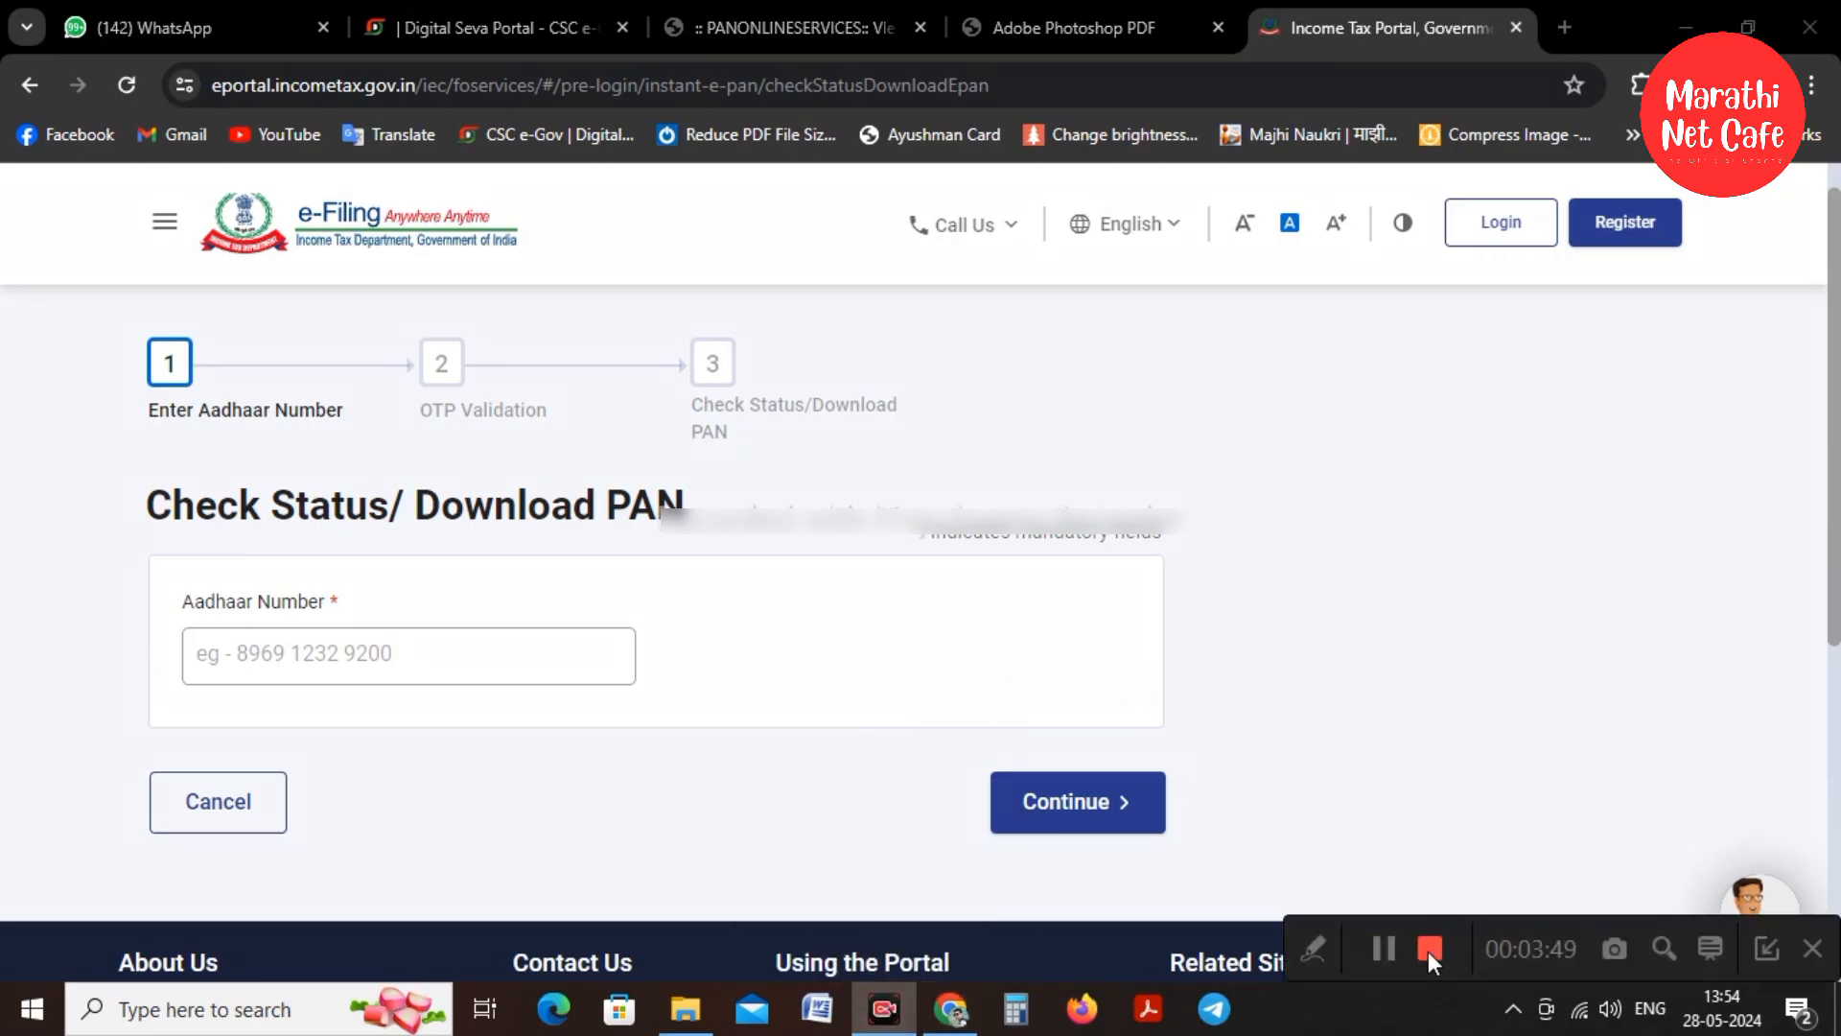